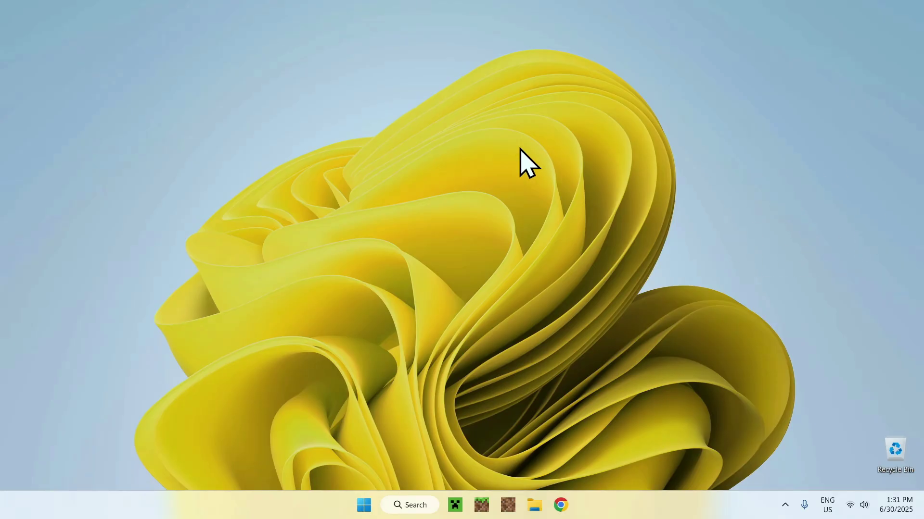
Open Chrome, search Google for "Iris Shaders", and open the official irisshaders.dev website
click(560, 503)
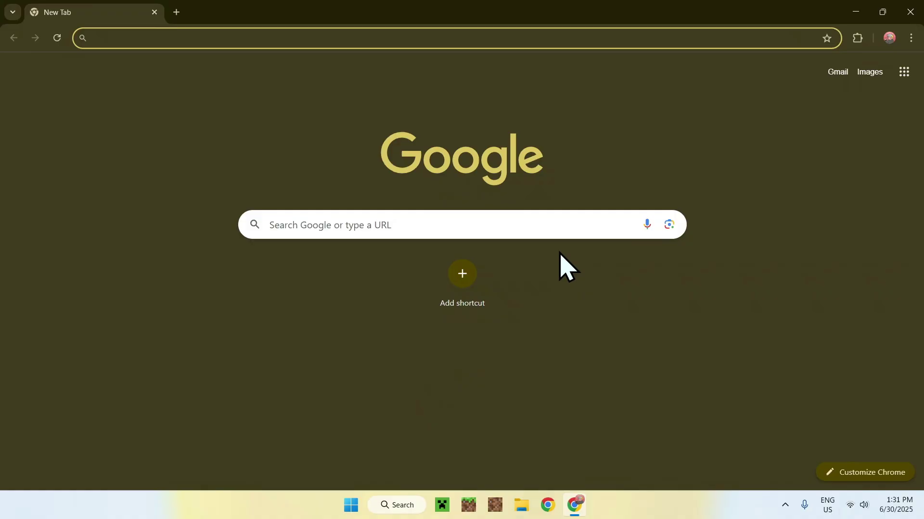
click(522, 225)
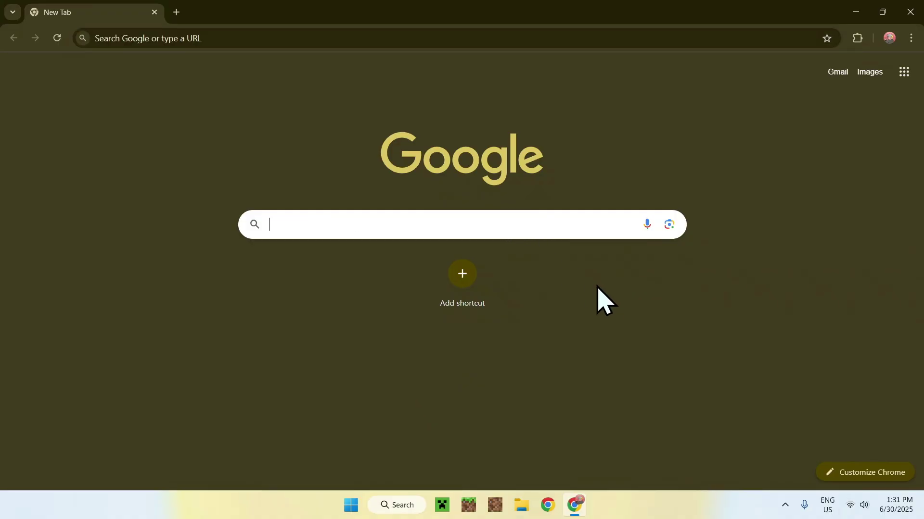
text(l)
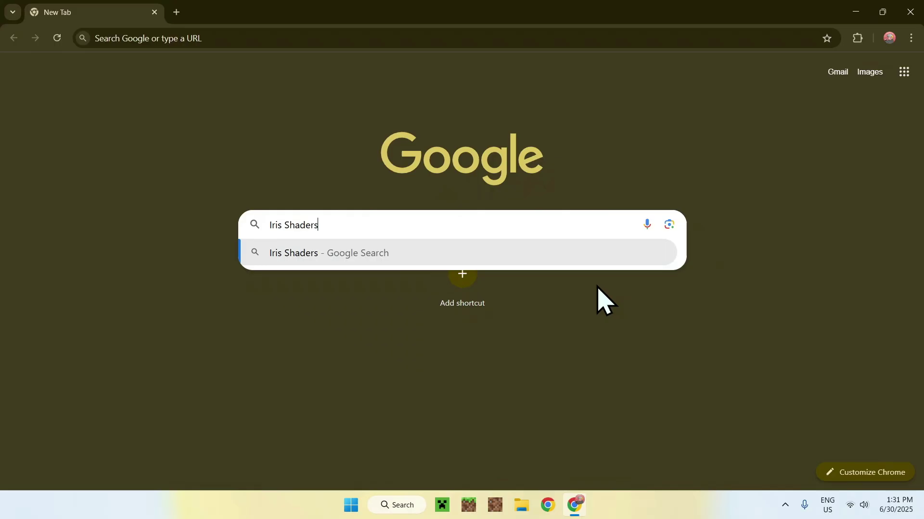
key(Return)
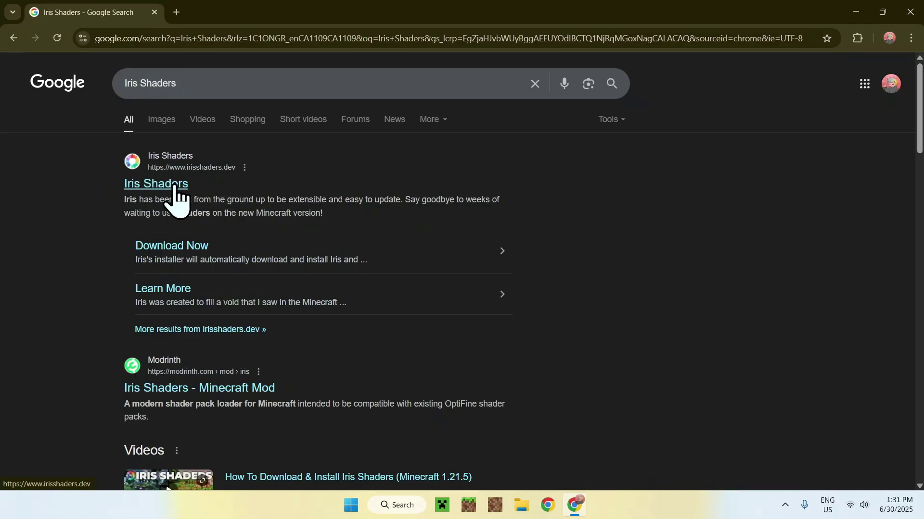
click(150, 186)
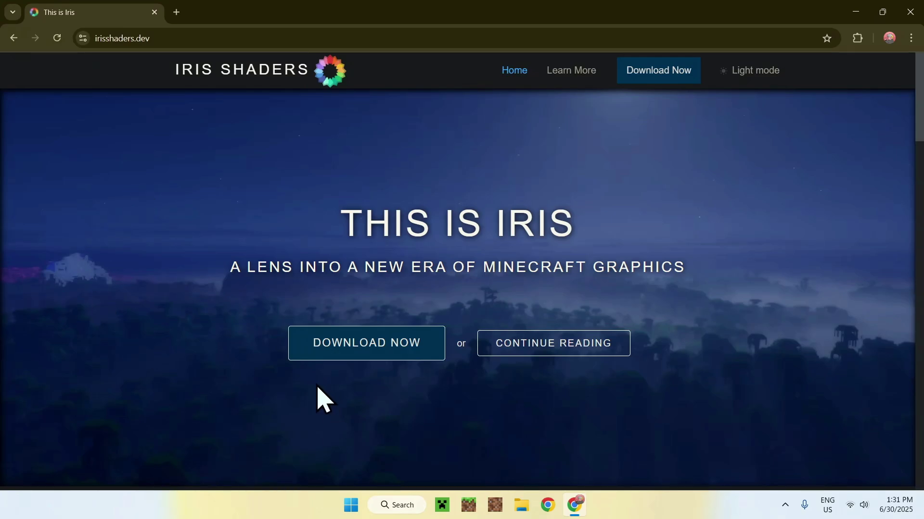
Download the Iris installer as the universal JAR from the Iris Shaders download page
click(362, 356)
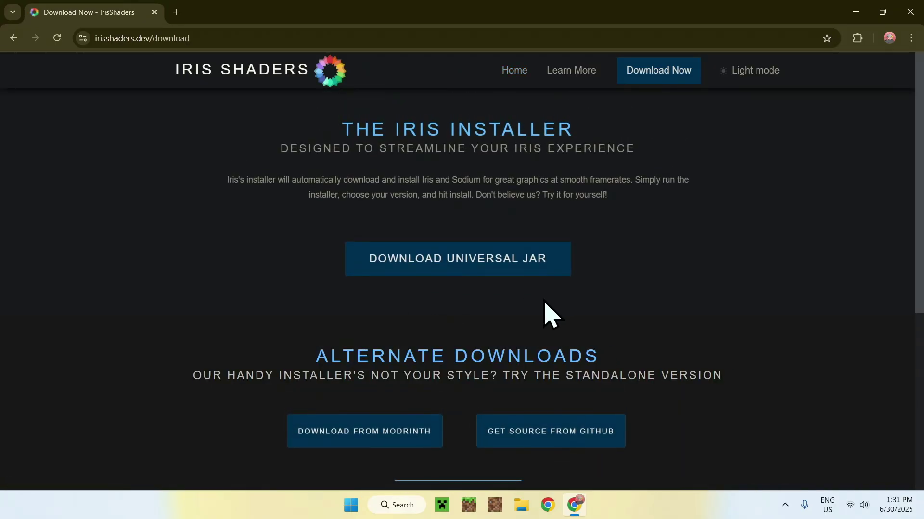
click(453, 268)
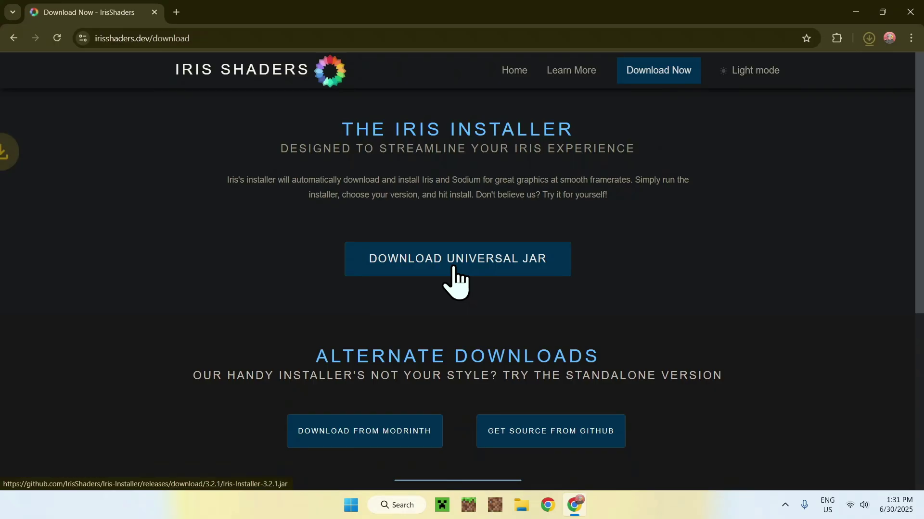
mouse_move(743, 79)
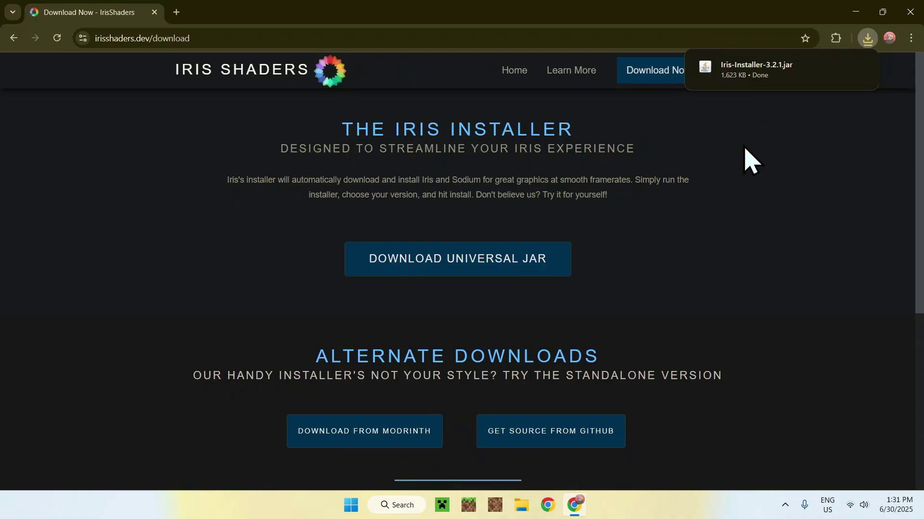
mouse_move(797, 73)
Search Google for "JDK 24" in a new browser tab and open Oracle's Java Downloads page
click(177, 12)
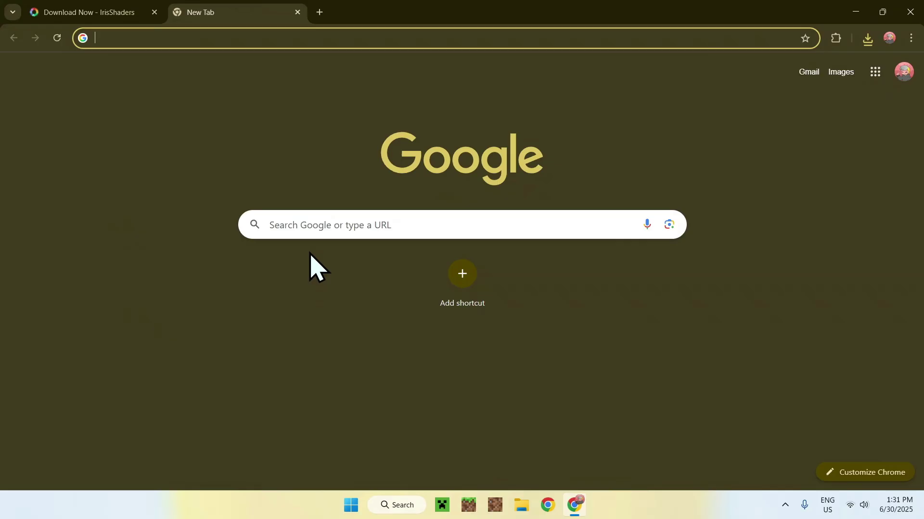
click(295, 226)
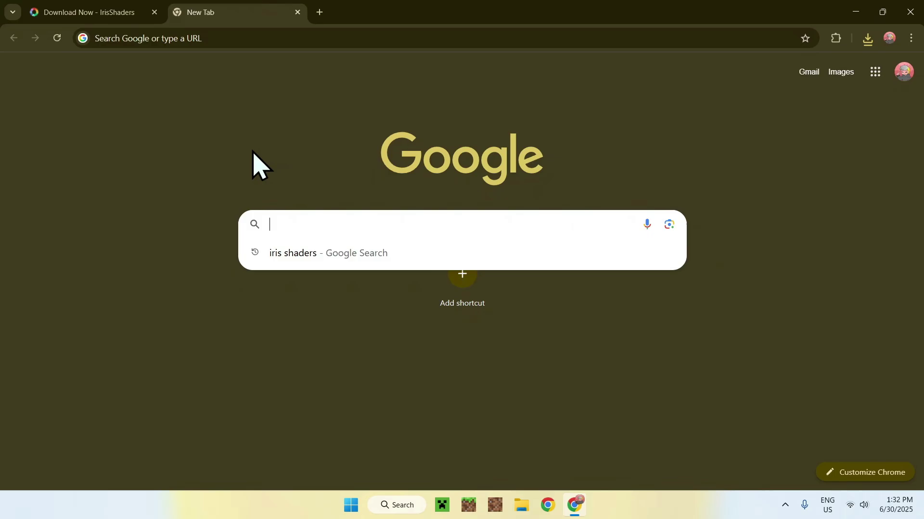
text(JDK 24)
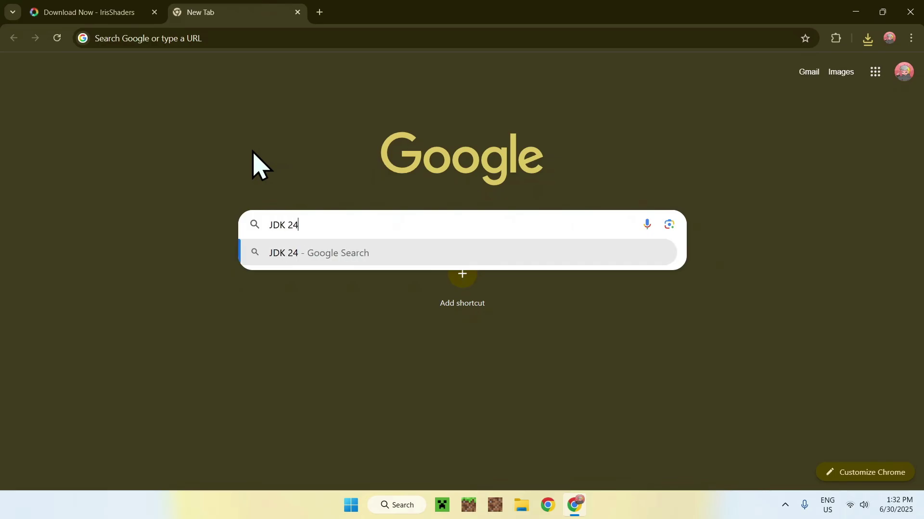
key(Return)
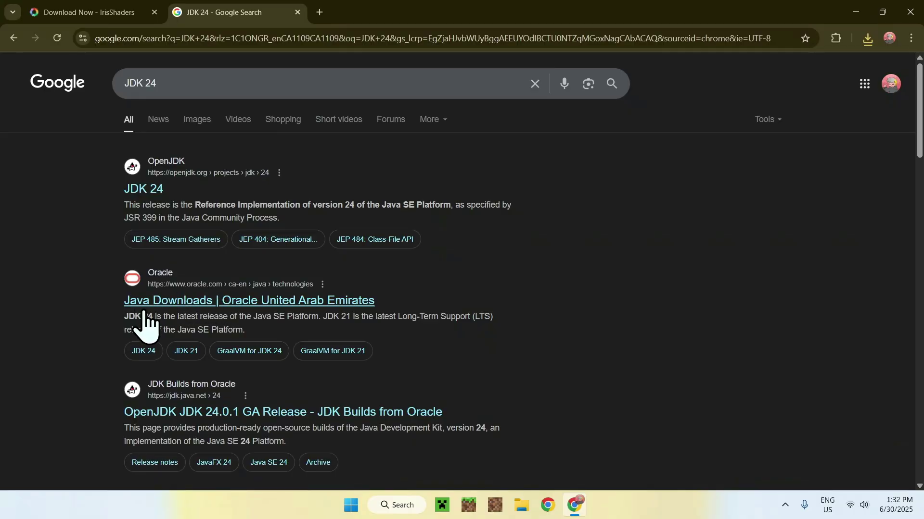
click(217, 304)
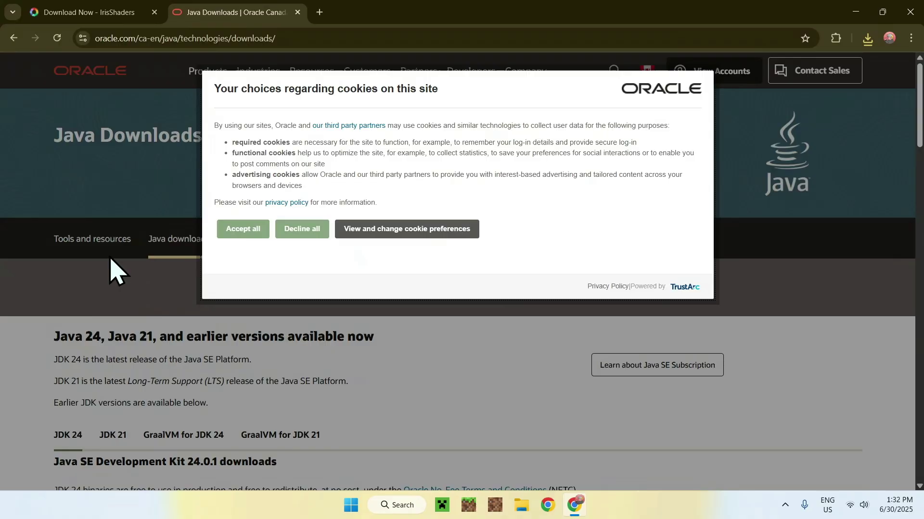
Accept all cookies, display the Windows downloads for JDK 24, and show the browser's recent download history
click(243, 229)
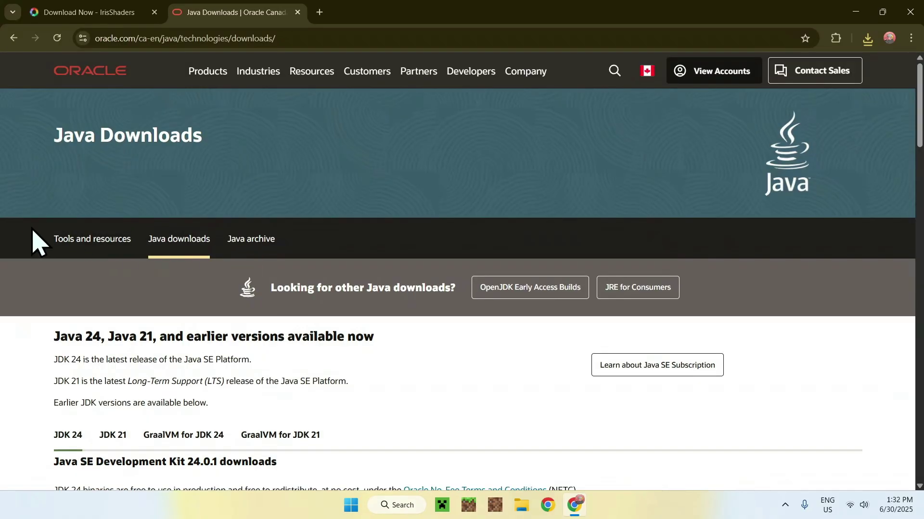
scroll(26, 241, down, 4)
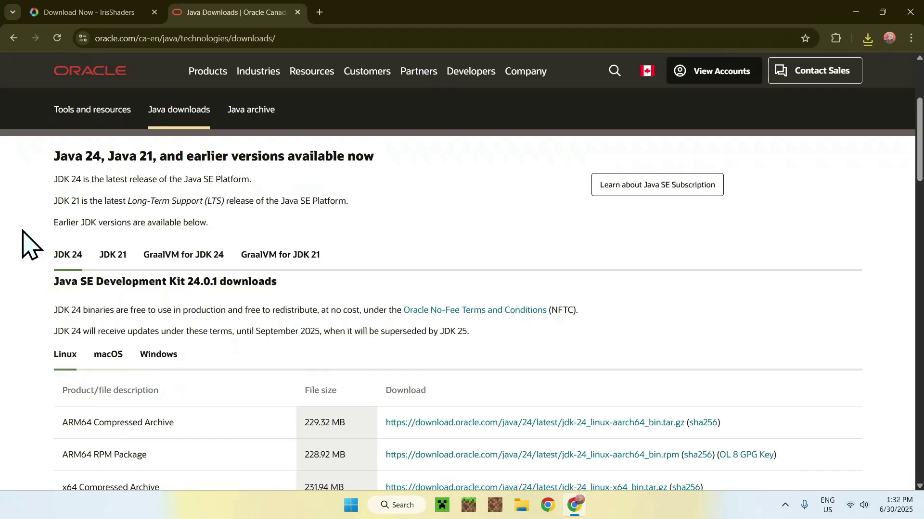
click(159, 359)
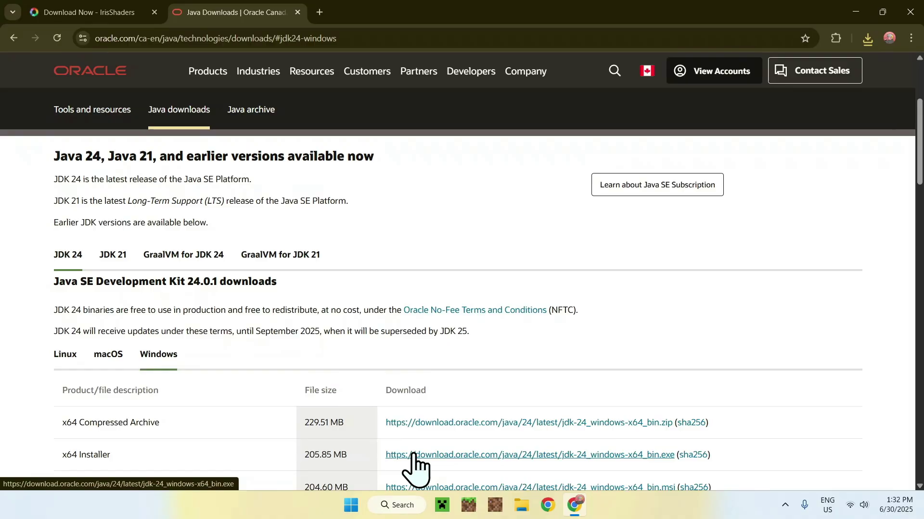
click(867, 39)
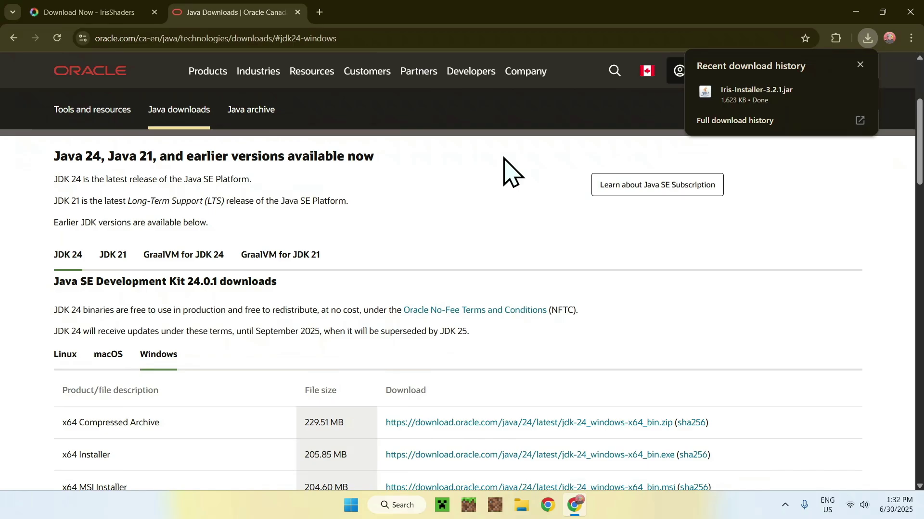
Search Google for "Modrinth" in a new browser tab and open the modrinth.com website
click(319, 12)
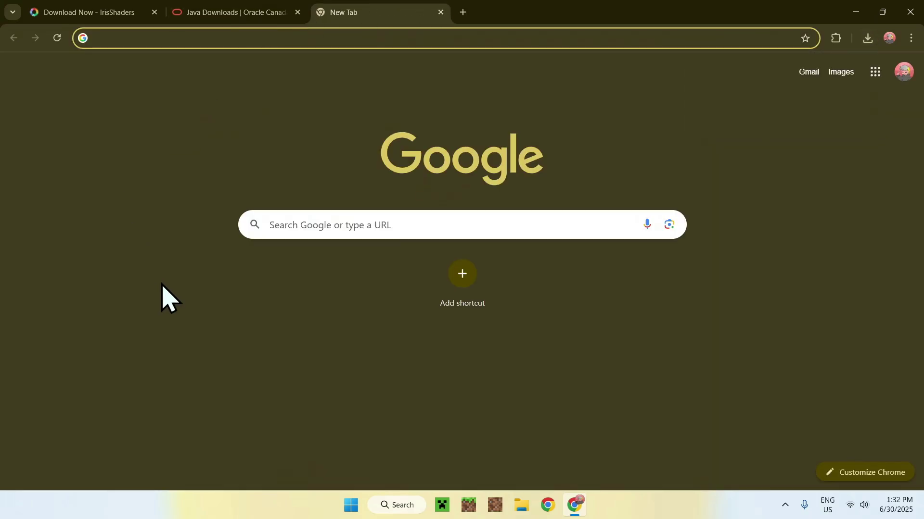
click(298, 224)
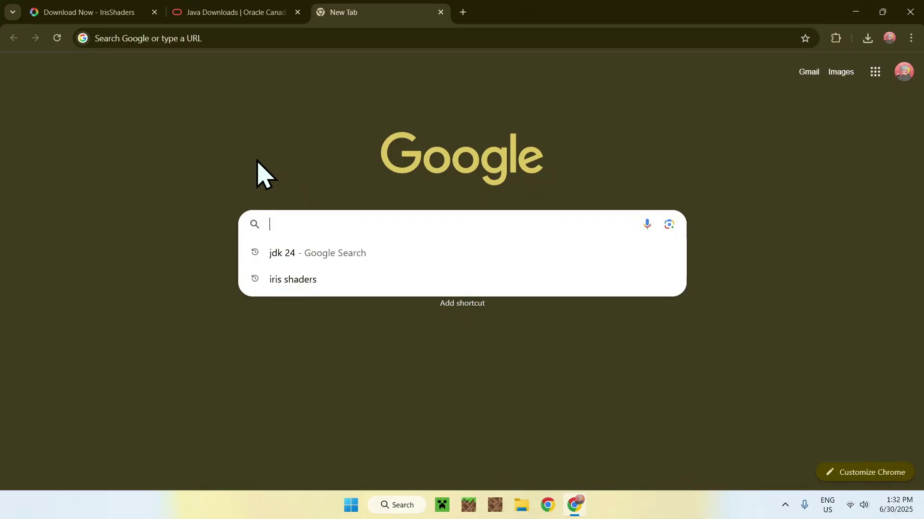
text(Modrinth)
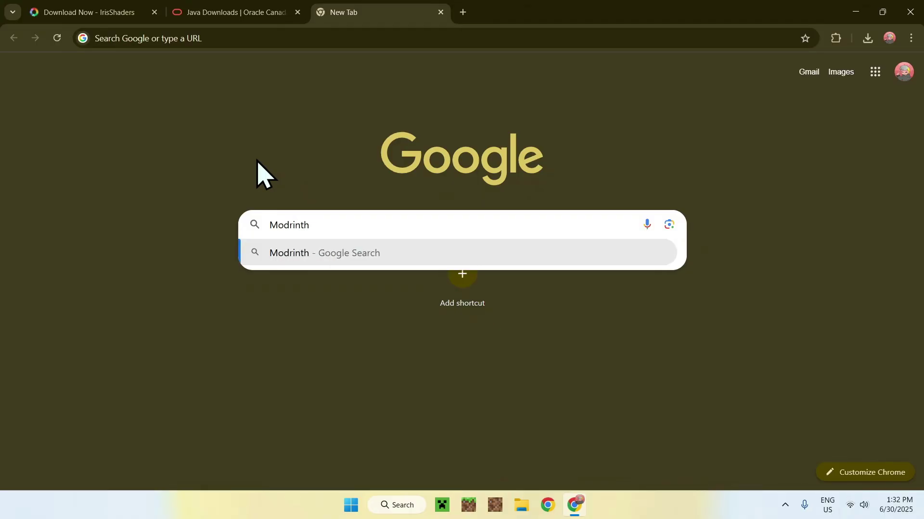
key(Return)
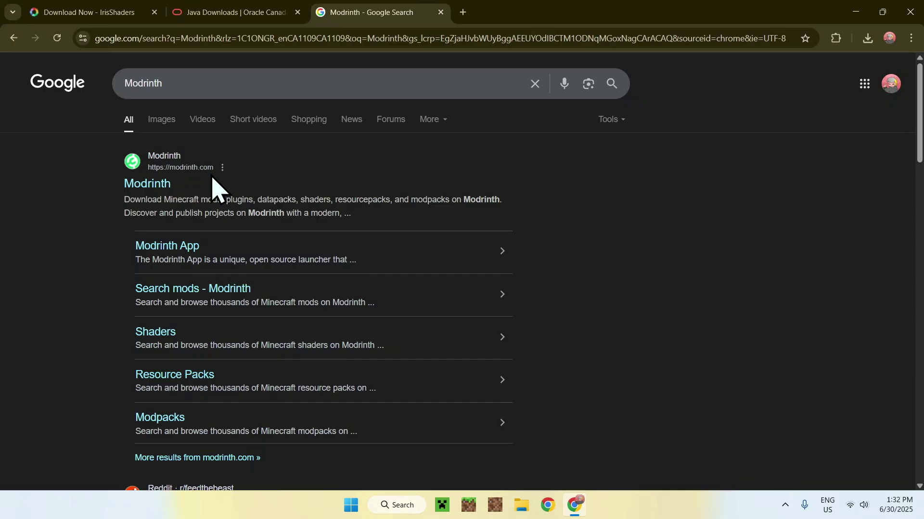
click(144, 186)
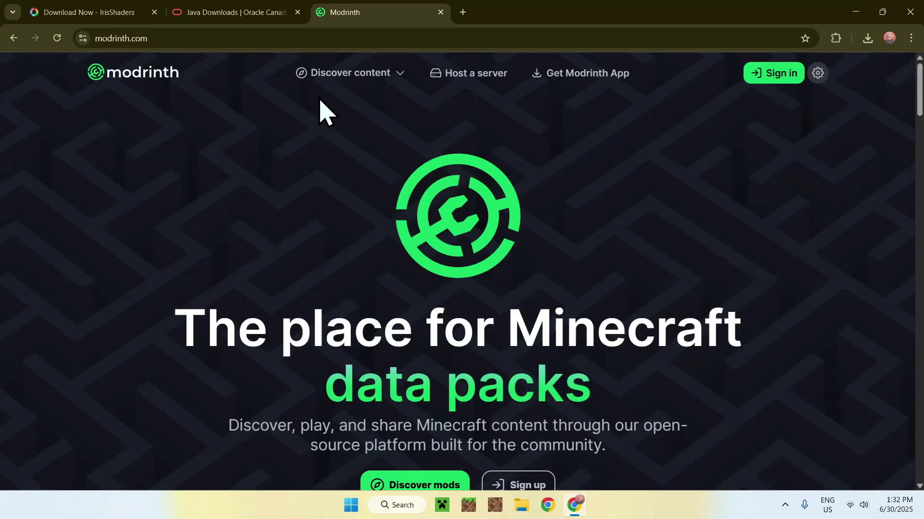
Browse Modrinth's Shaders catalogue and open the BSL Shaders project page
mouse_move(347, 82)
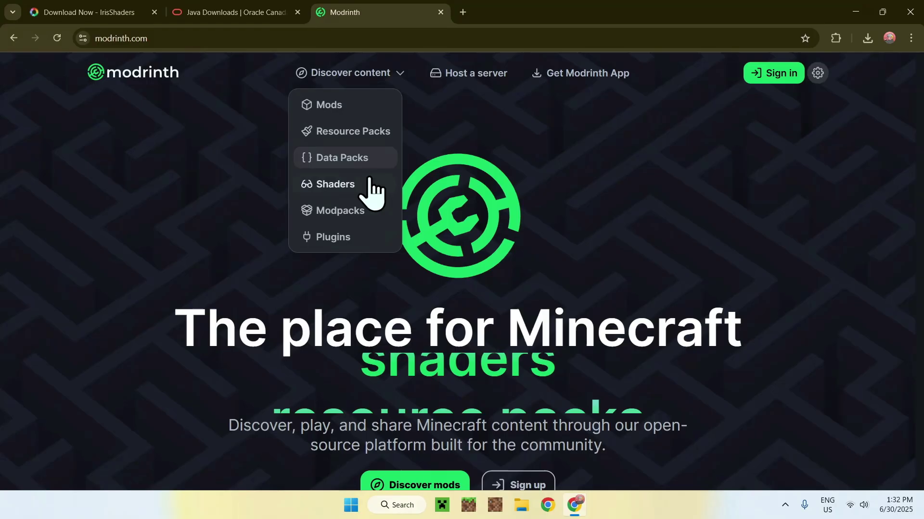
click(375, 188)
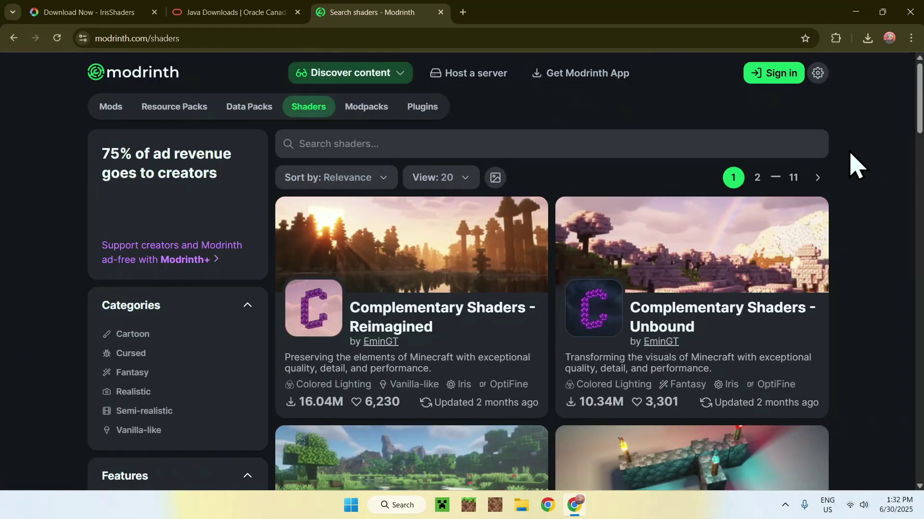
scroll(856, 165, down, 3)
scroll(856, 165, down, 18)
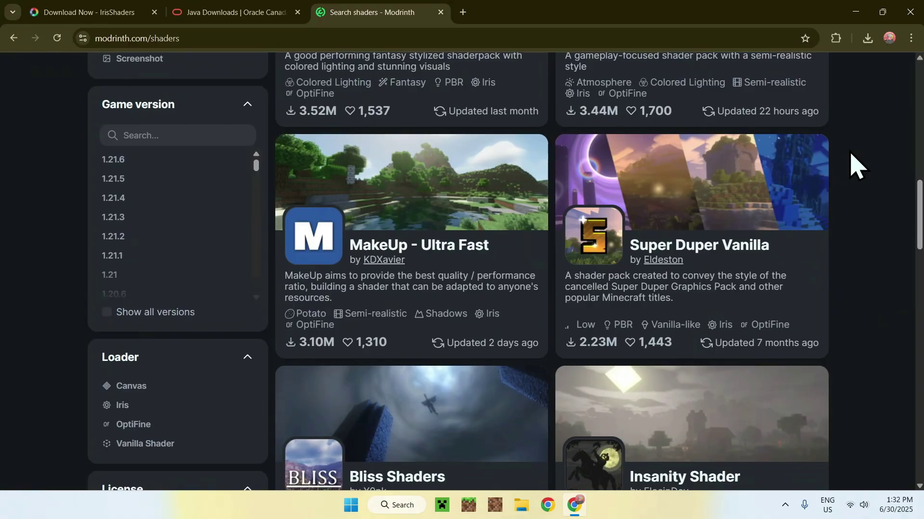
scroll(856, 165, down, 3)
scroll(856, 165, up, 12)
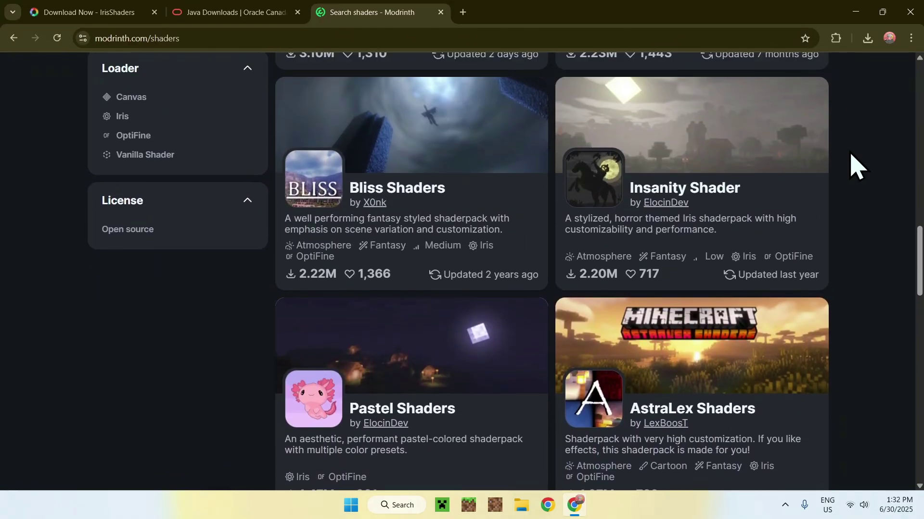
scroll(856, 165, up, 14)
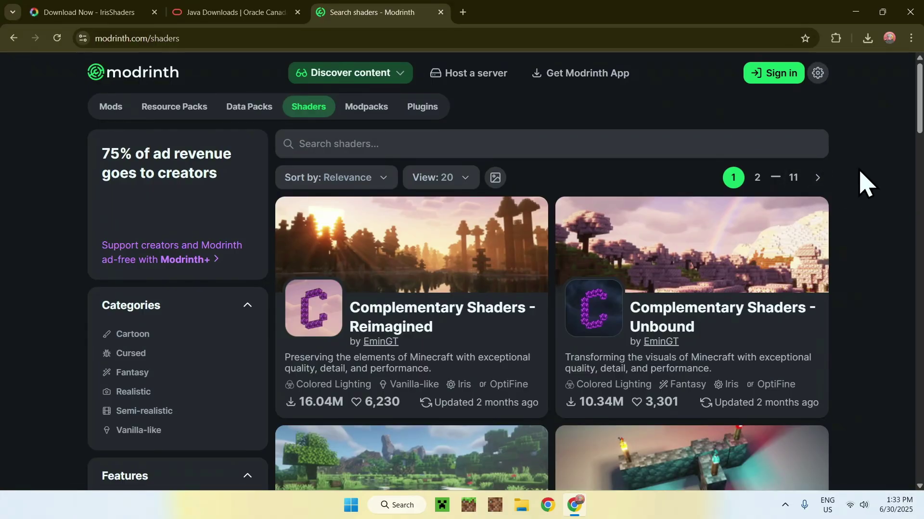
scroll(864, 182, down, 5)
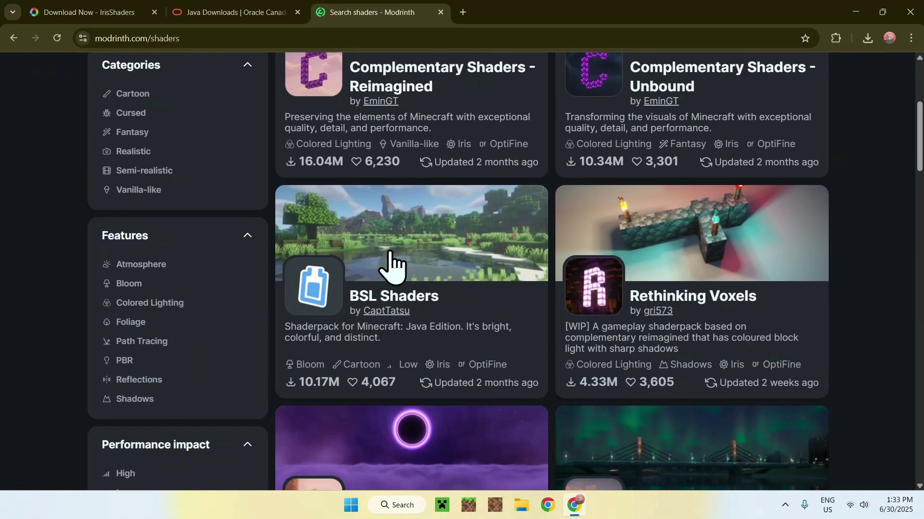
click(384, 295)
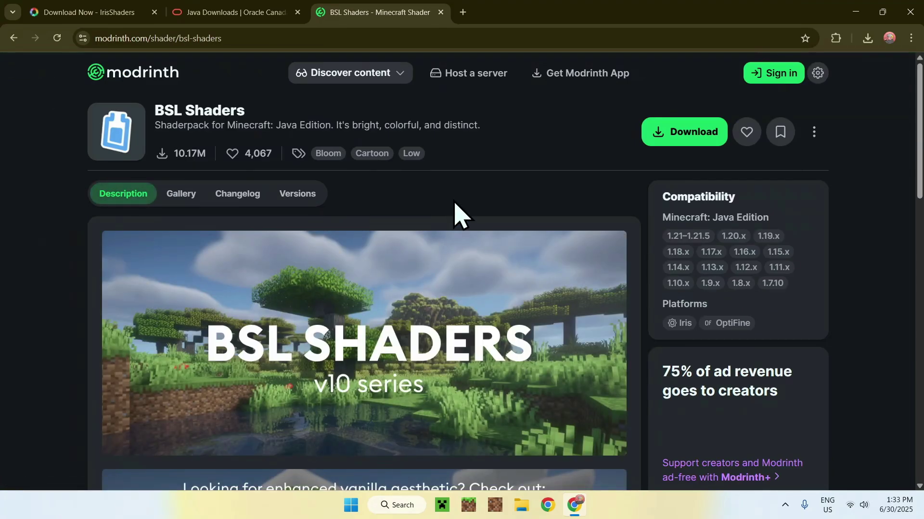
Download version 10.0 of BSL Shaders from its versions list and show the browser's recent download history
click(300, 197)
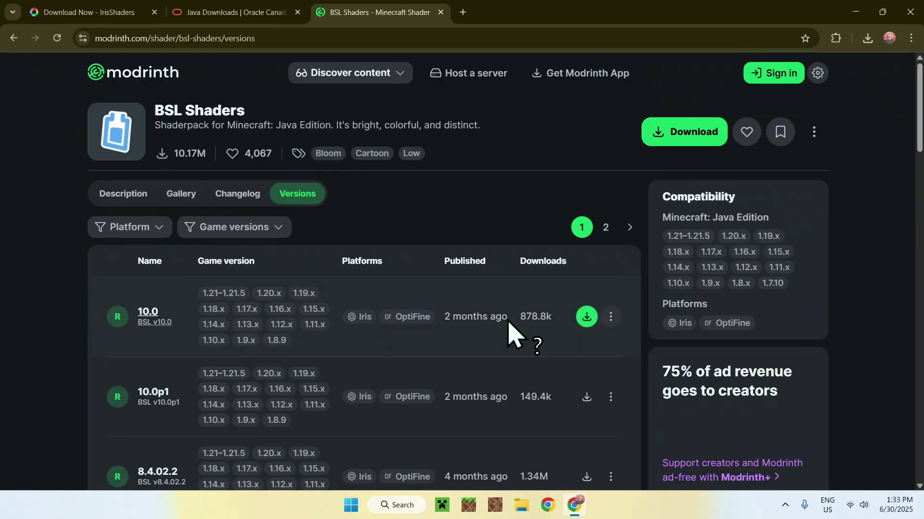
click(589, 322)
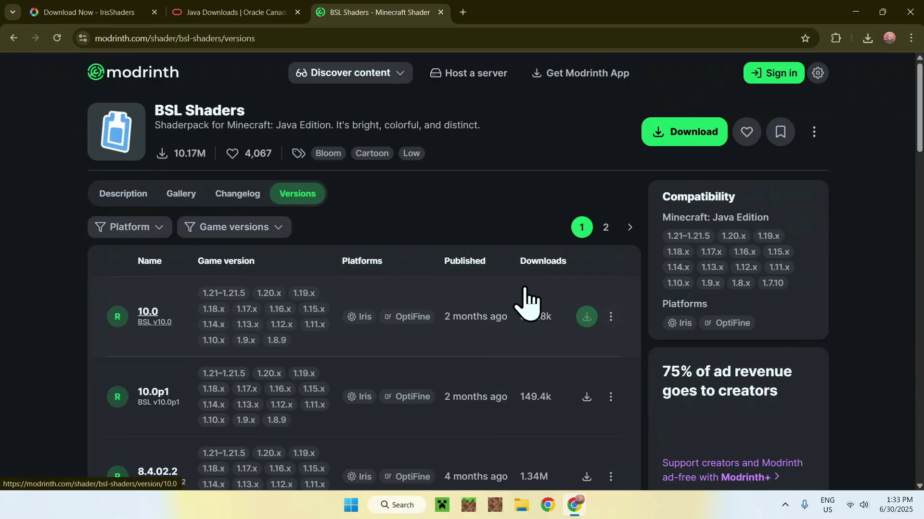
click(587, 318)
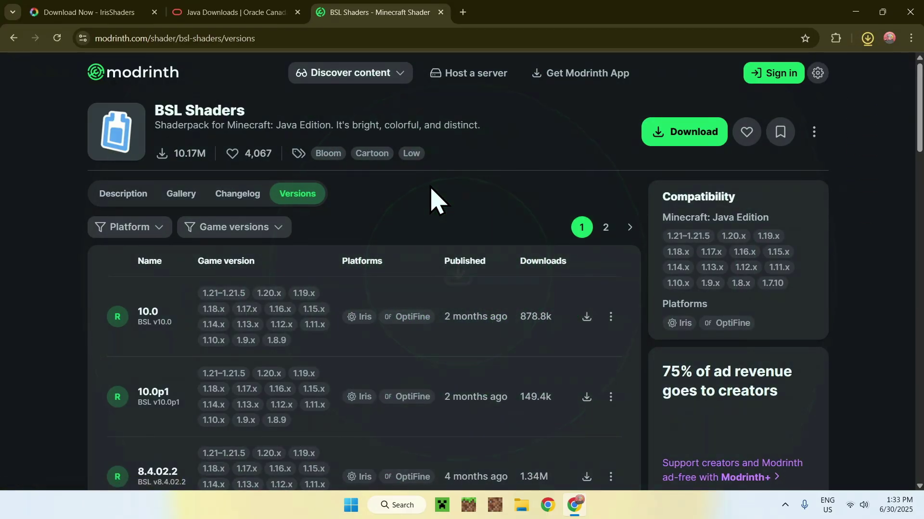
click(872, 44)
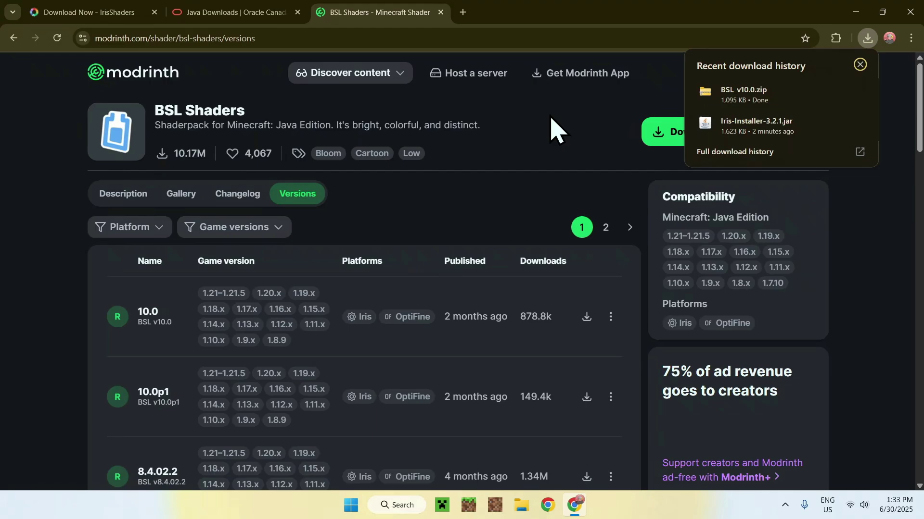
Close the browser, open the Downloads folder in File Explorer, and run Iris-Installer-3.2.1.jar
click(910, 12)
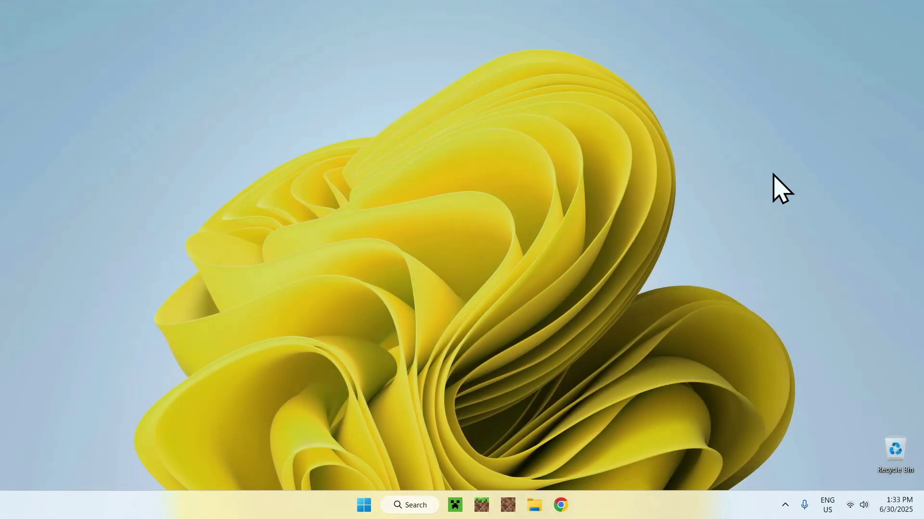
click(534, 505)
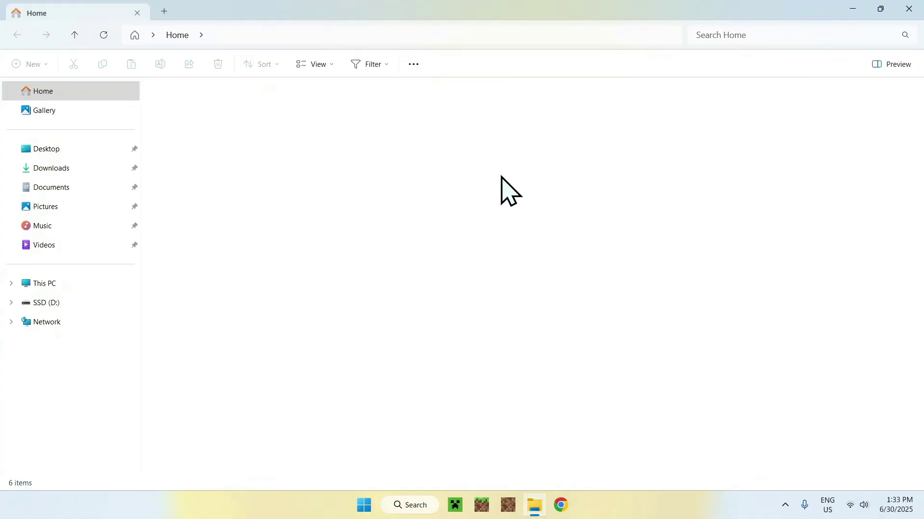
click(102, 172)
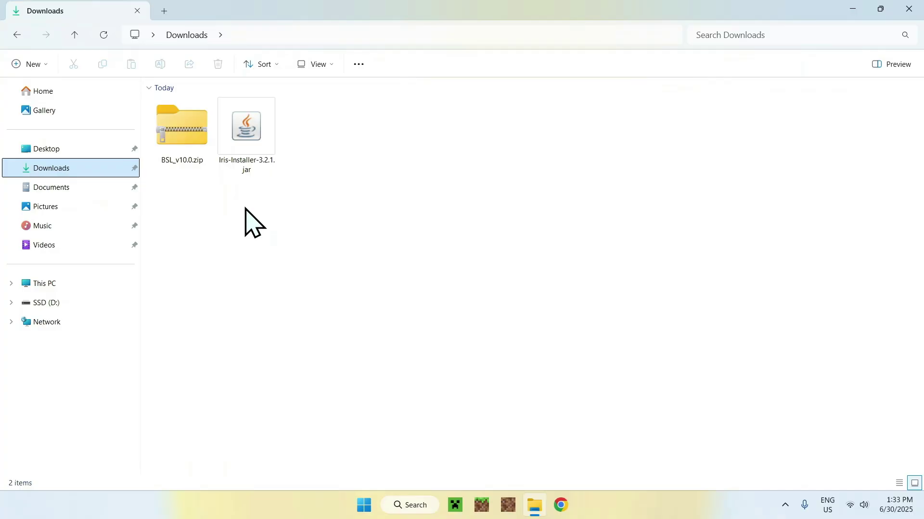
click(239, 128)
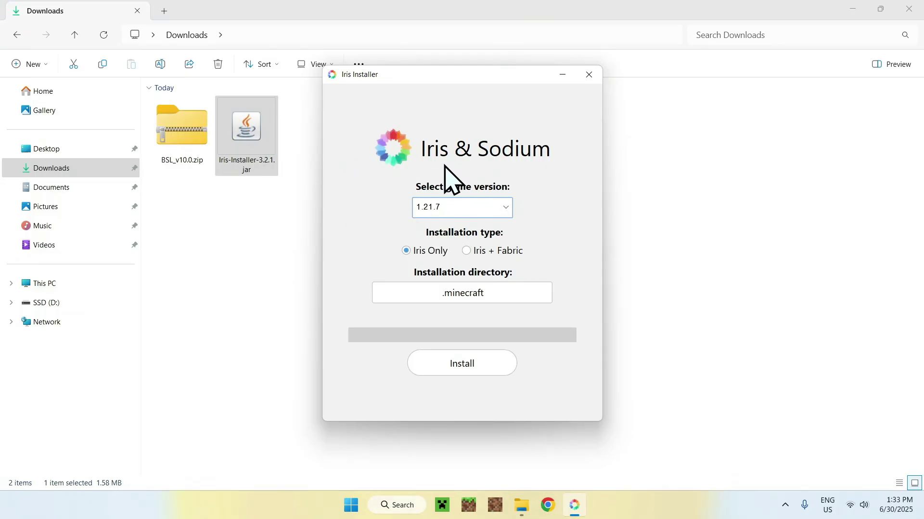
Install Iris Only for game version 1.21.7 into the .minecraft directory and close the installer
click(452, 211)
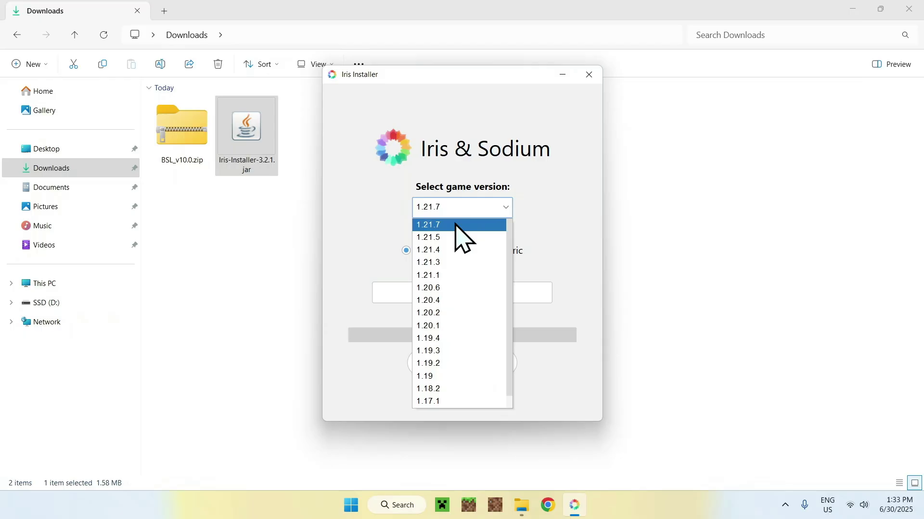
click(458, 226)
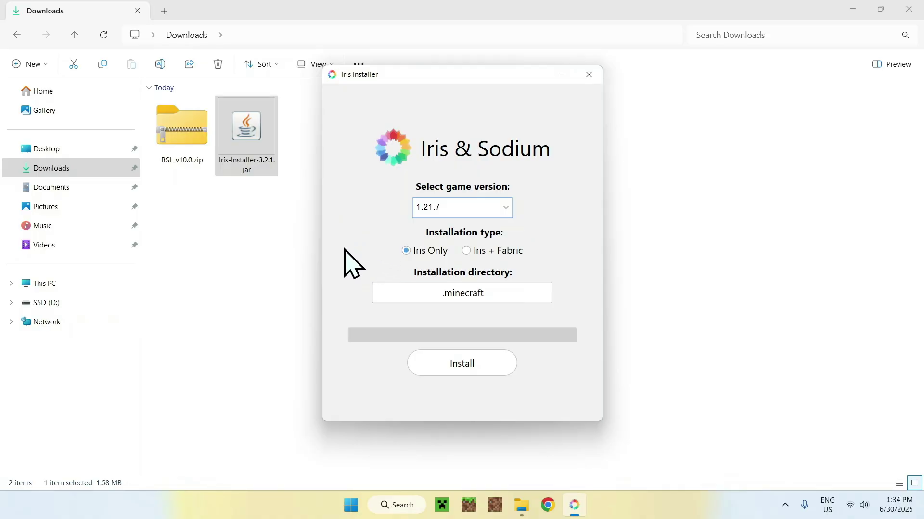
click(461, 371)
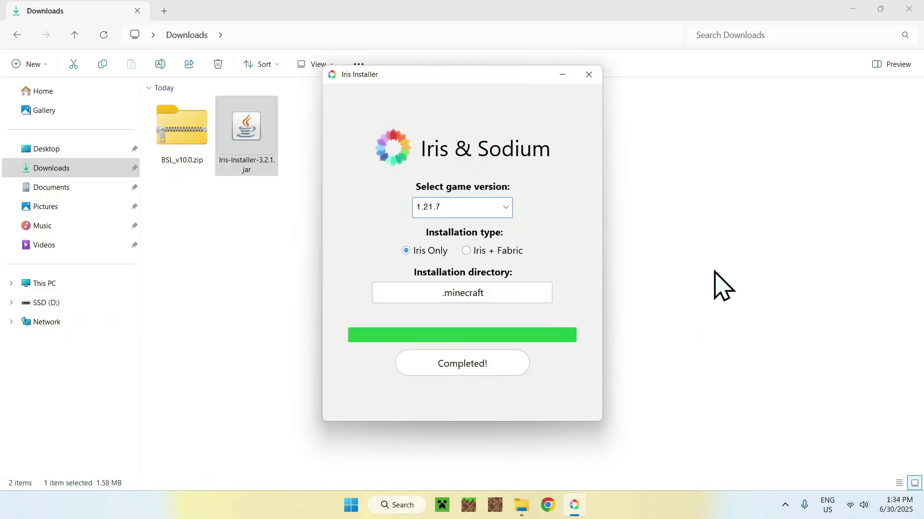
click(589, 75)
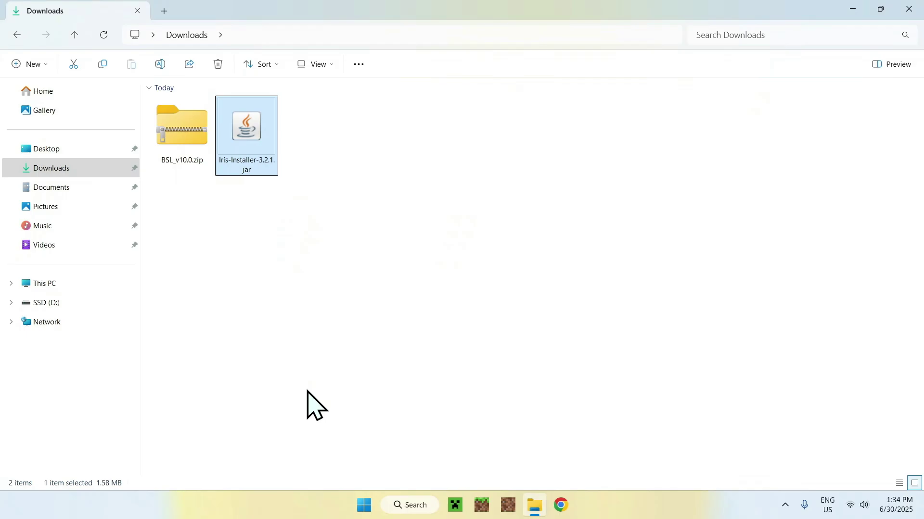
In the Minecraft Launcher, open the game folder of the Iris & Sodium for 1.21.7 installation and enter its shaderpacks folder
click(455, 505)
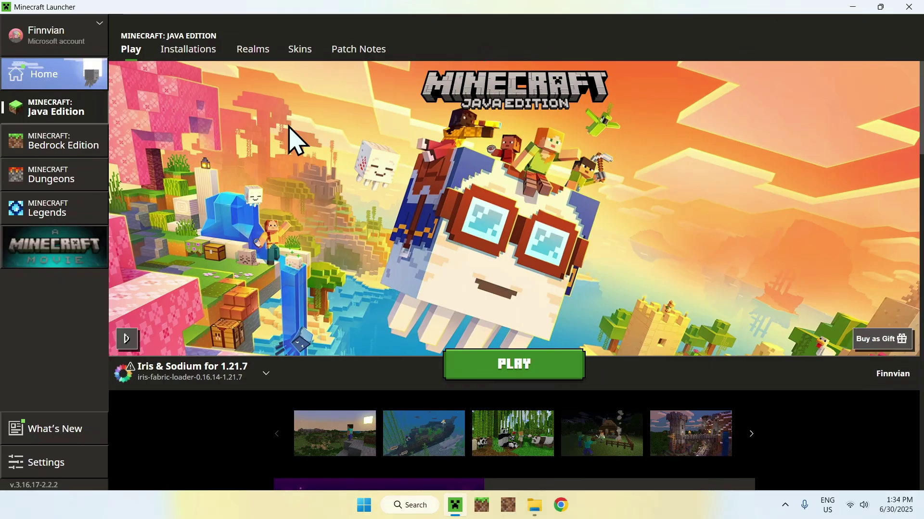
mouse_move(145, 383)
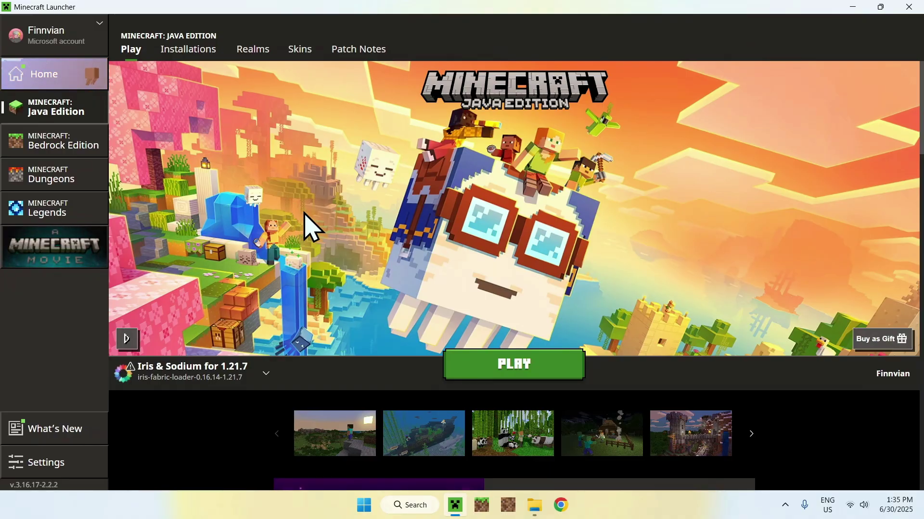
click(185, 50)
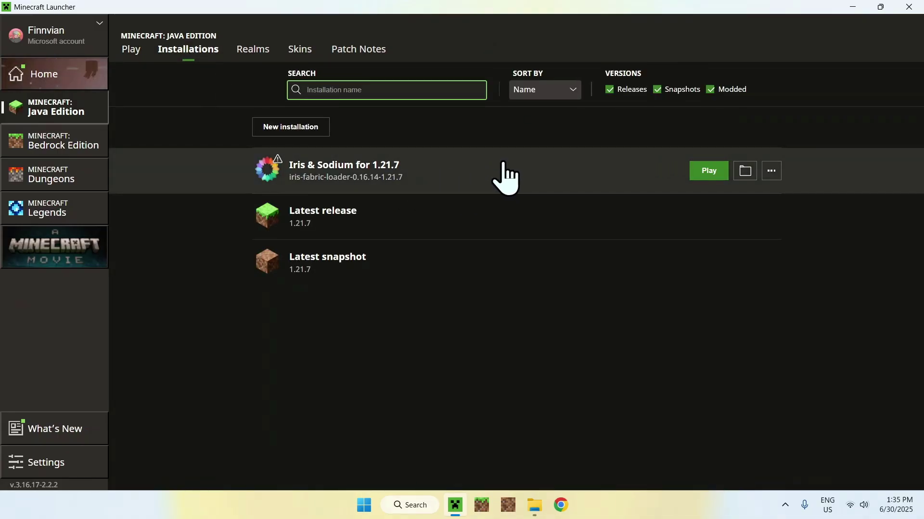
click(743, 174)
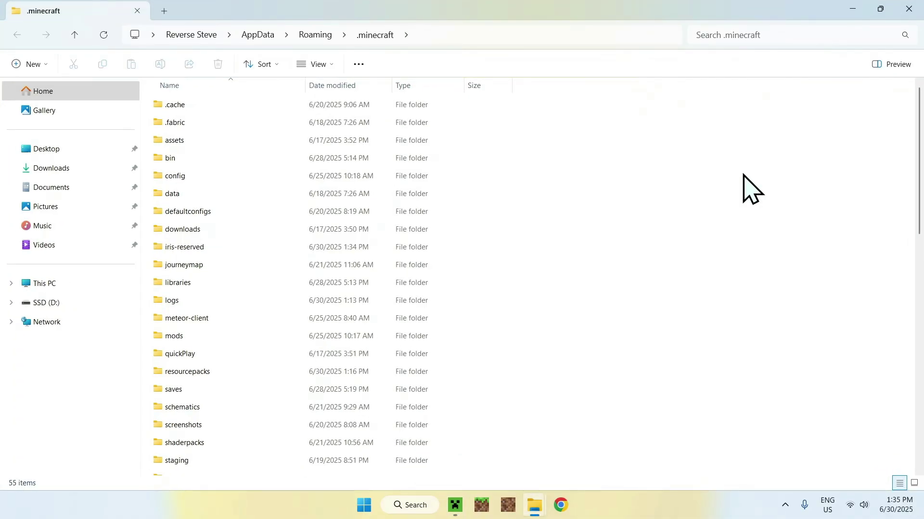
click(224, 442)
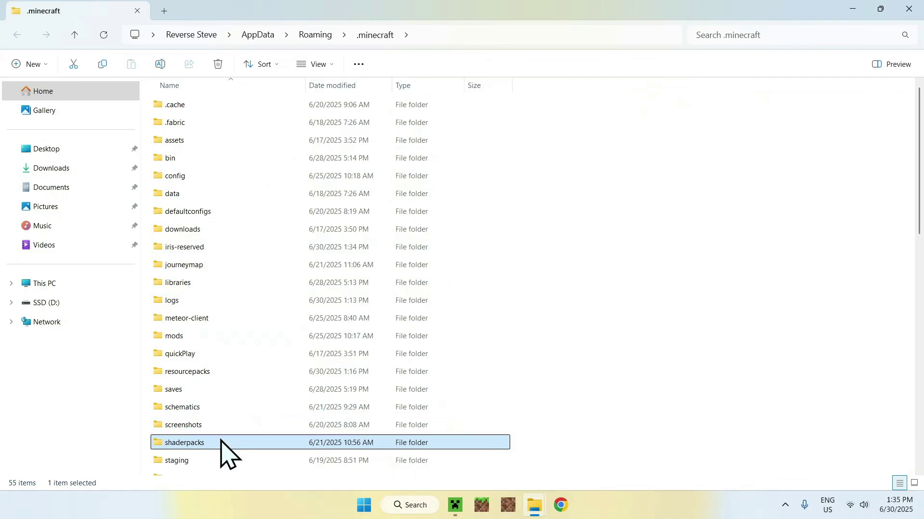
double_click(224, 445)
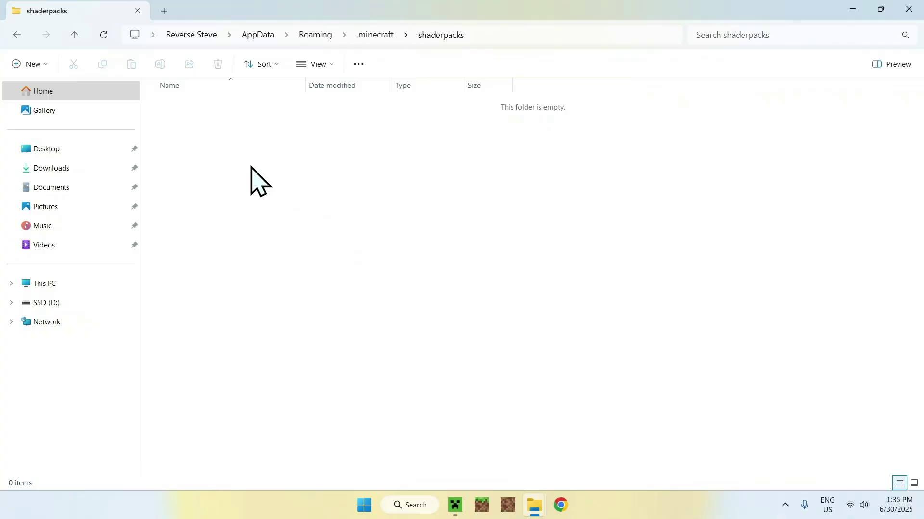
Copy BSL_v10.0.zip from the Downloads folder into the .minecraft shaderpacks folder
click(99, 168)
click(182, 130)
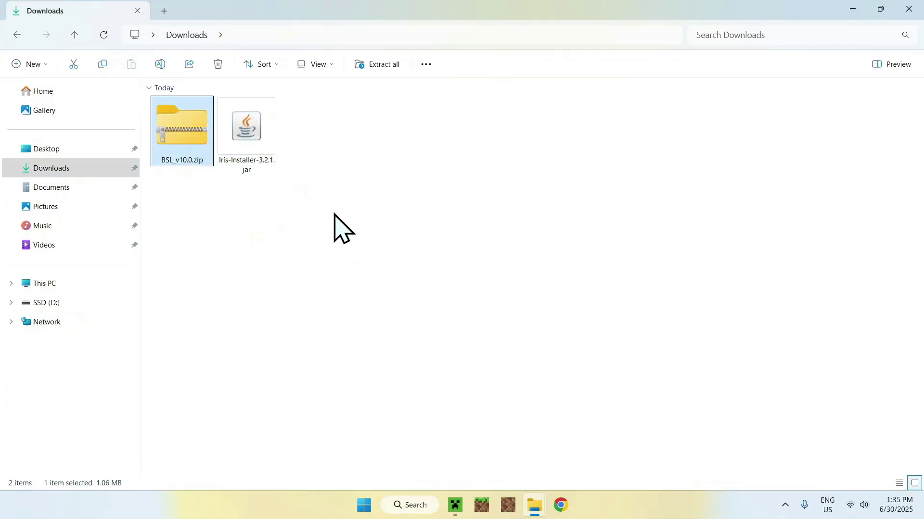
click(99, 61)
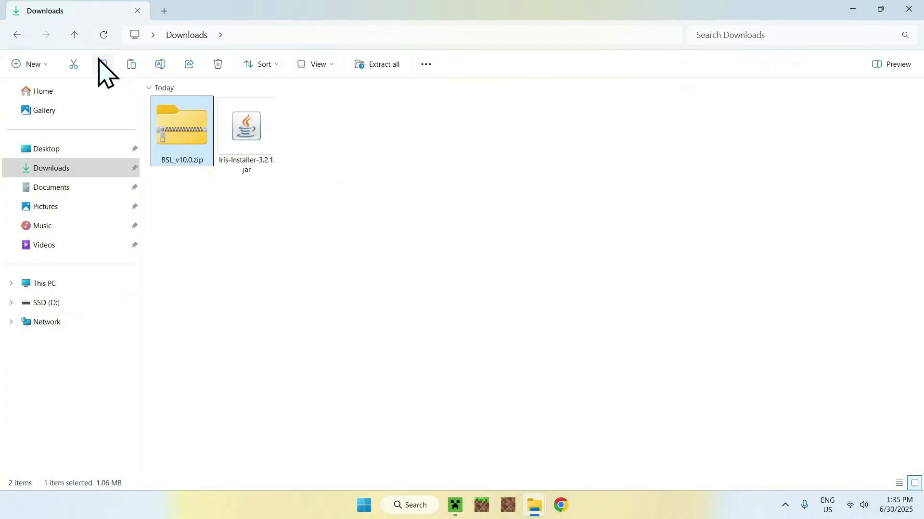
click(17, 35)
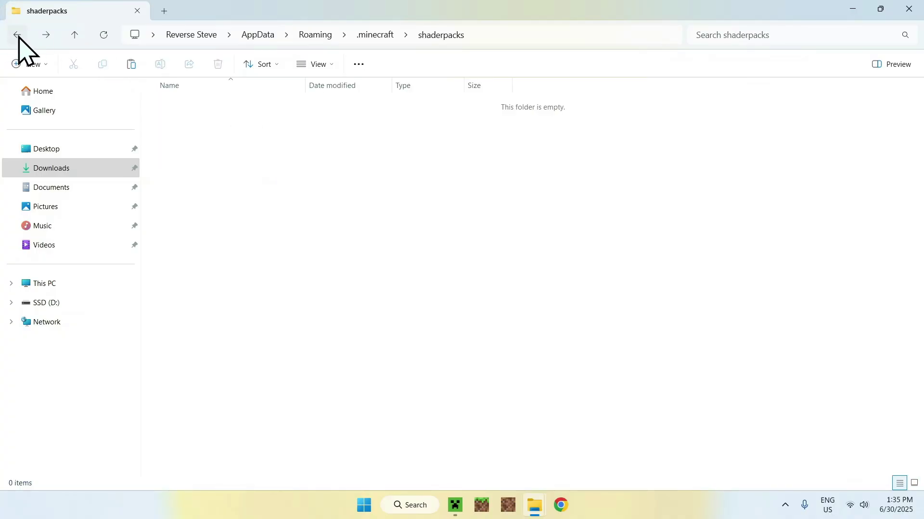
click(131, 64)
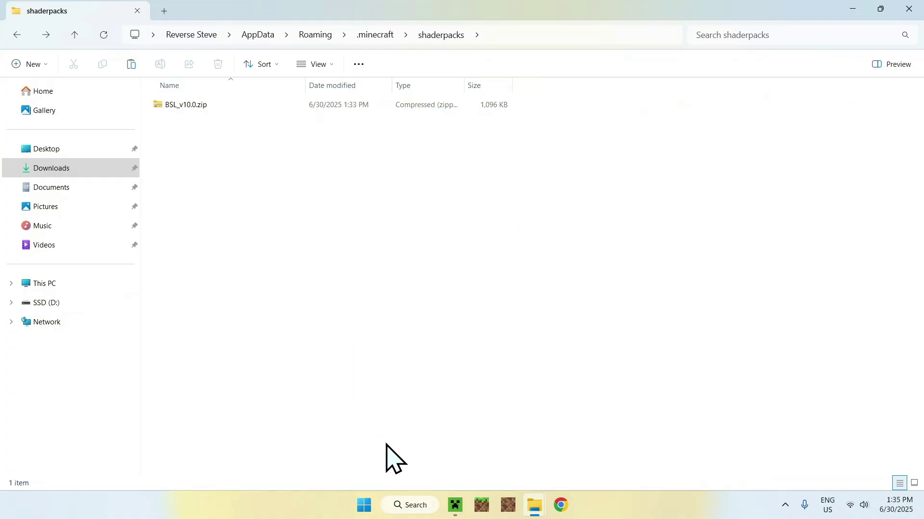
Launch Iris & Sodium for 1.21.7 from the Minecraft Launcher, accepting the modded-installation risks and disabling further warnings
click(456, 505)
click(139, 54)
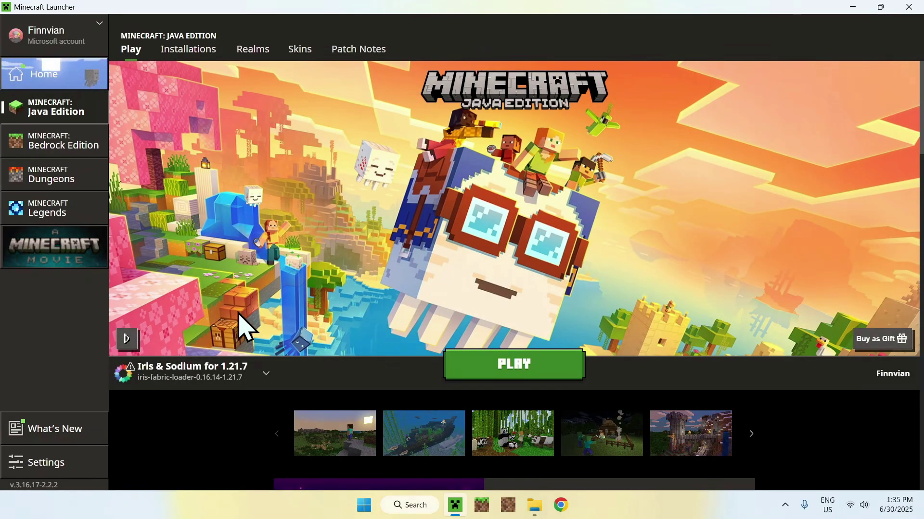
click(503, 371)
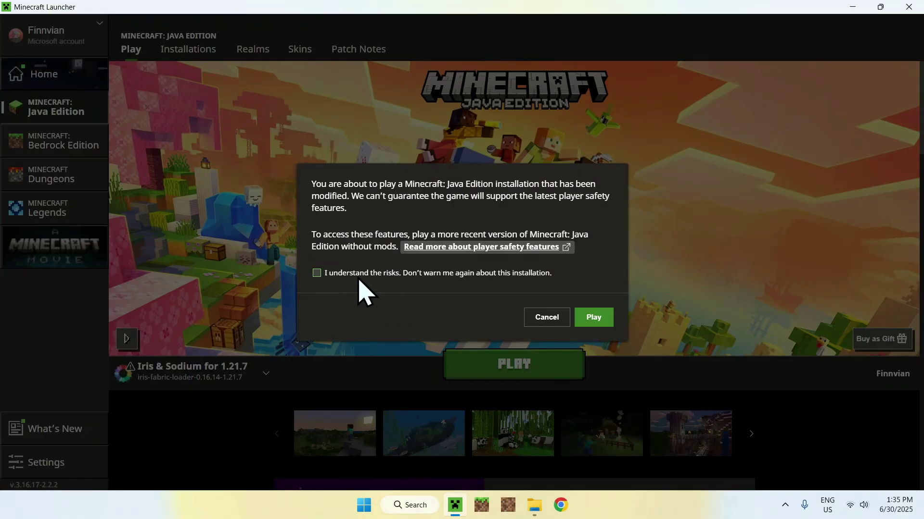
click(316, 273)
click(596, 320)
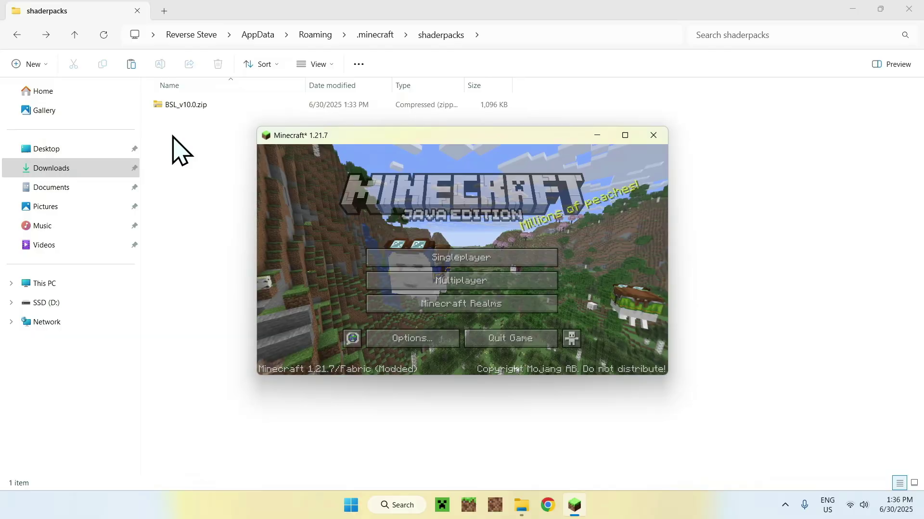
Maximize the game window, load a saved creative singleplayer world, and walk forward across the grassland
click(624, 136)
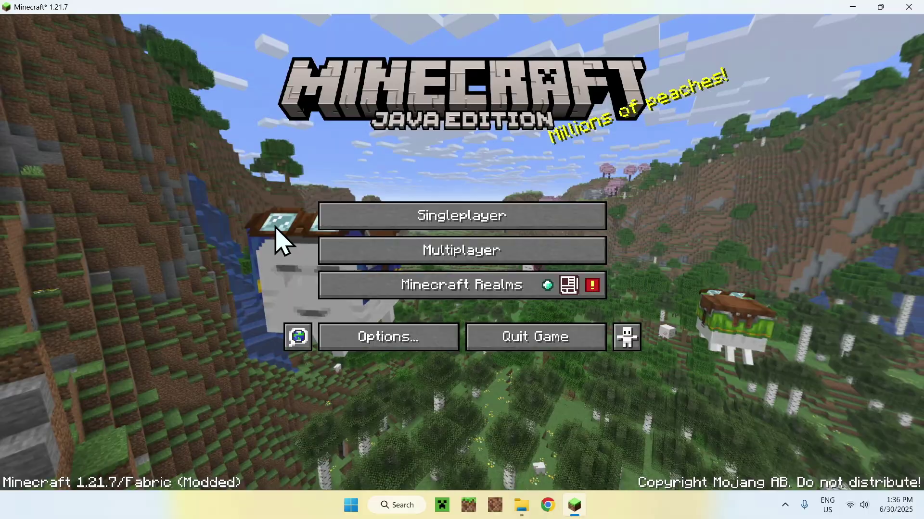
click(462, 216)
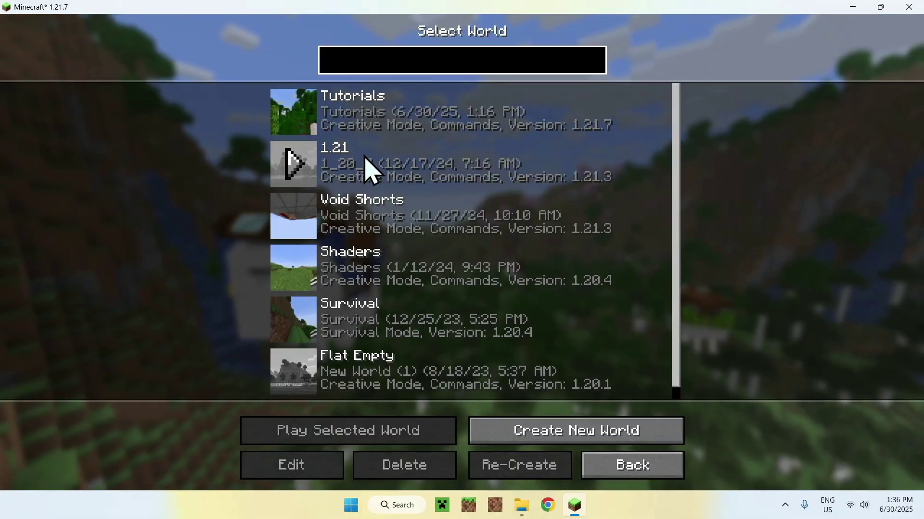
double_click(367, 169)
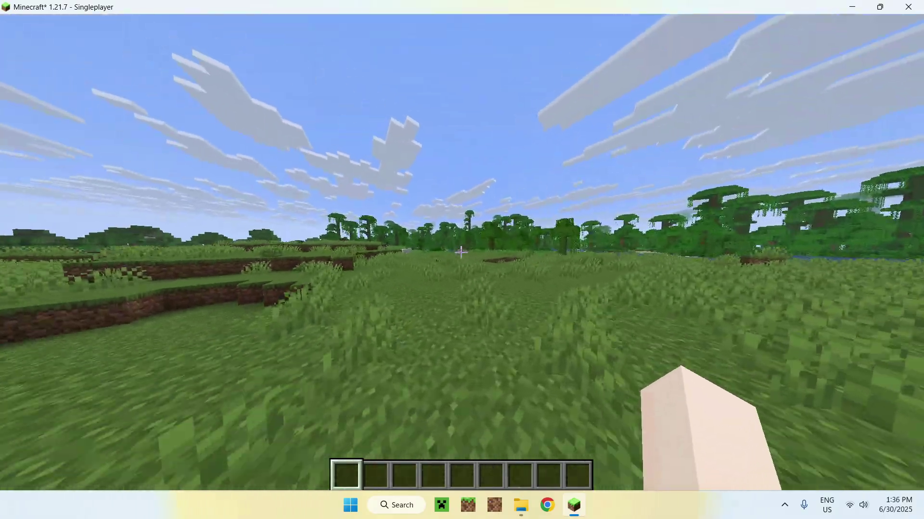
key(w)
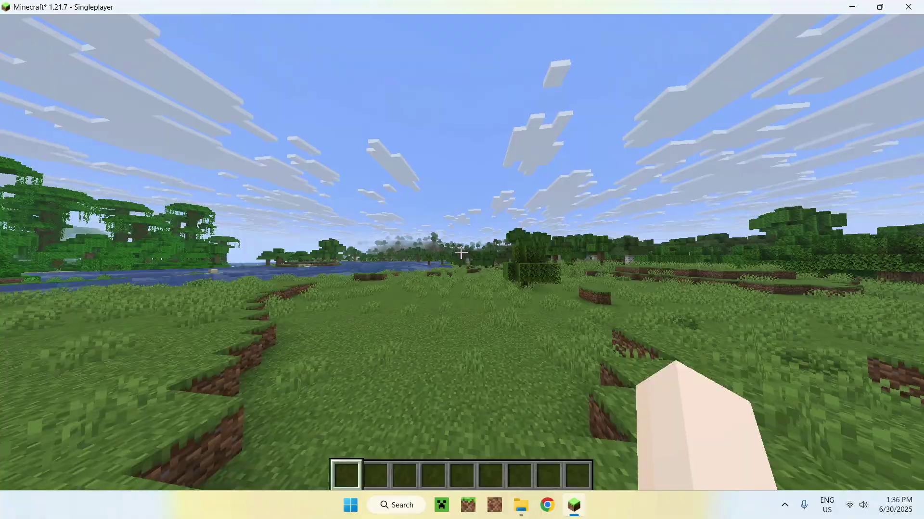
key(w)
Show the debug overlay to examine the game version, frame rate and Iris details, and hide it again
key(F3)
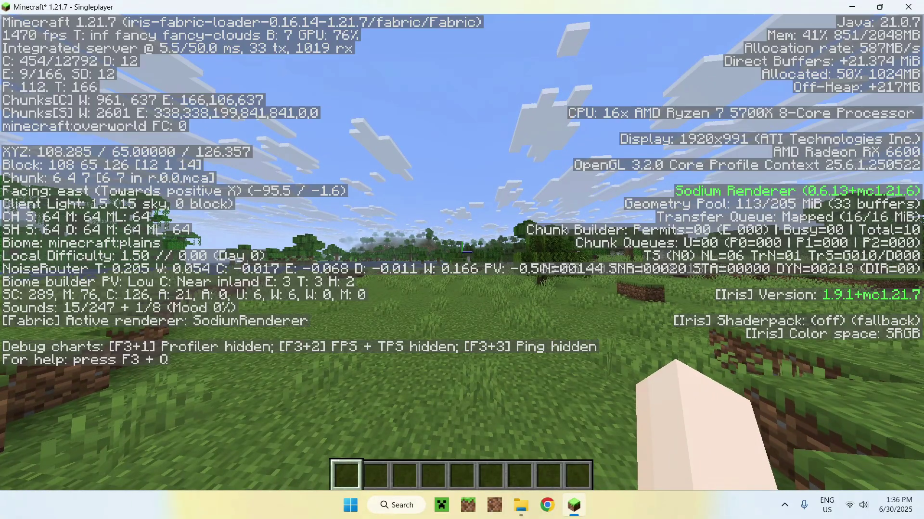
key(t)
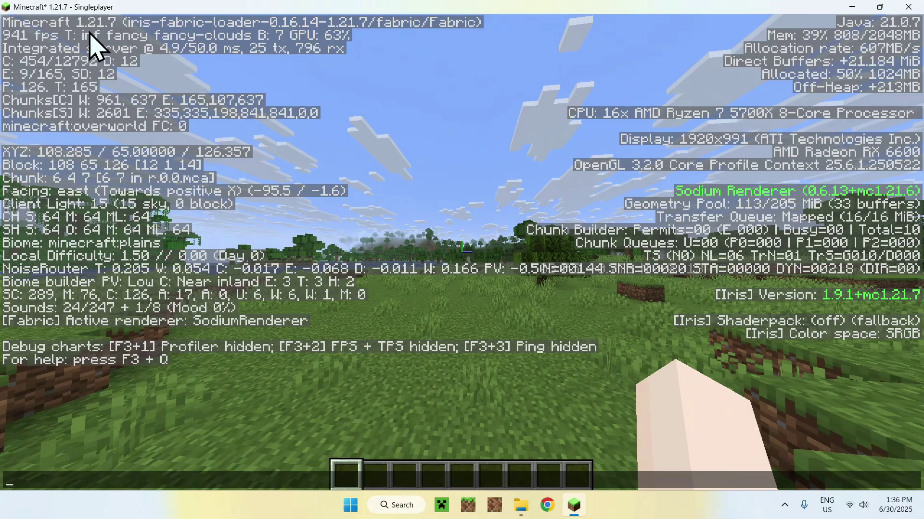
key(Escape)
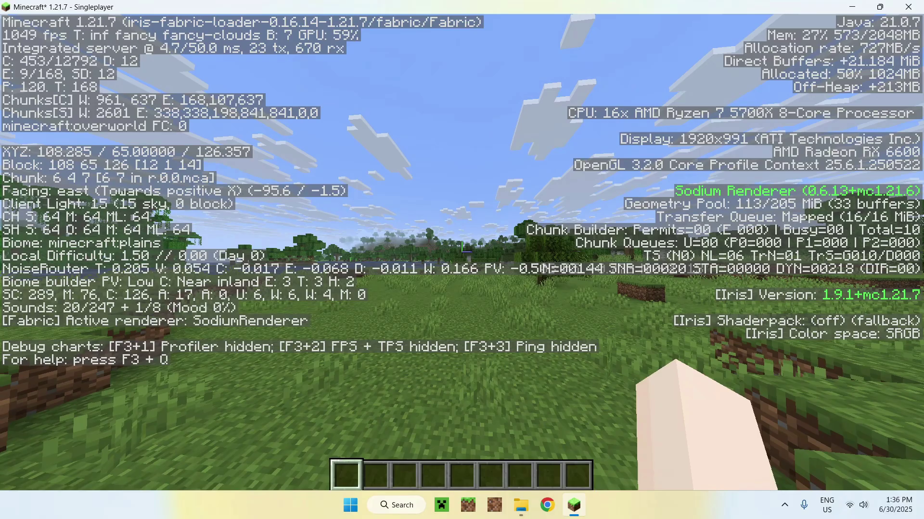
key(F3)
Open the video settings from the game's options and dismiss the Sodium donation message
key(Escape)
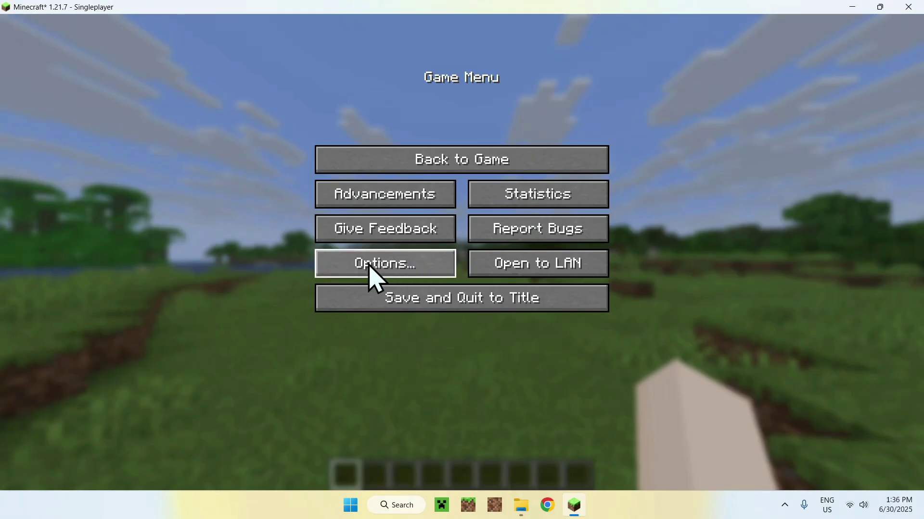
click(387, 272)
click(343, 202)
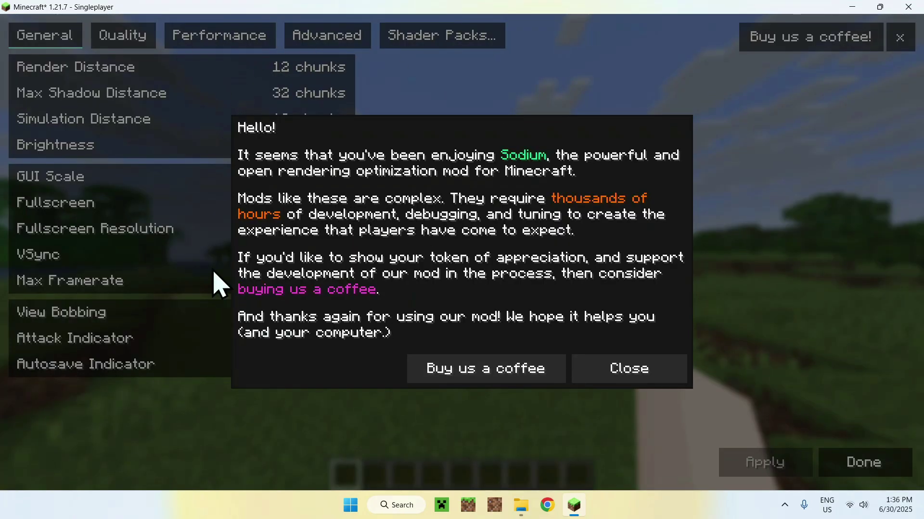
click(642, 380)
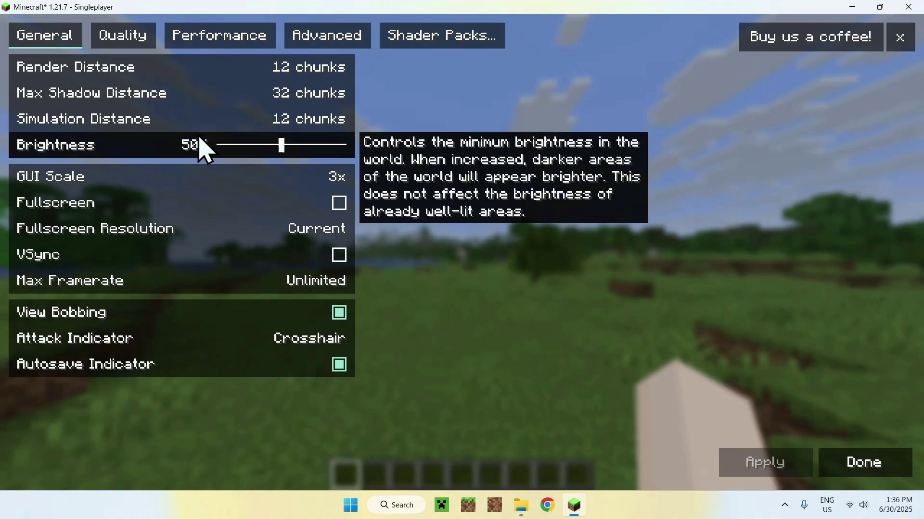
Look through the Quality, Performance and Advanced video settings and return to the General settings
click(124, 37)
click(217, 38)
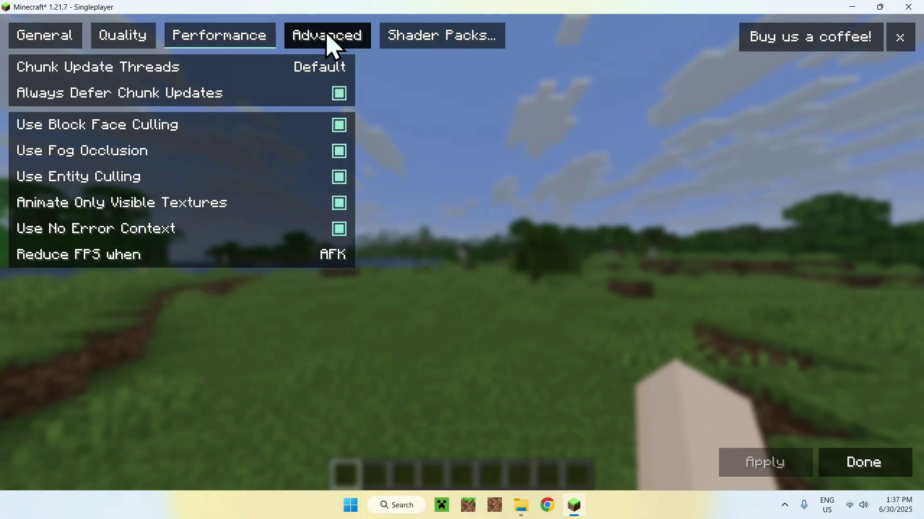
click(327, 42)
click(270, 38)
click(98, 38)
click(14, 40)
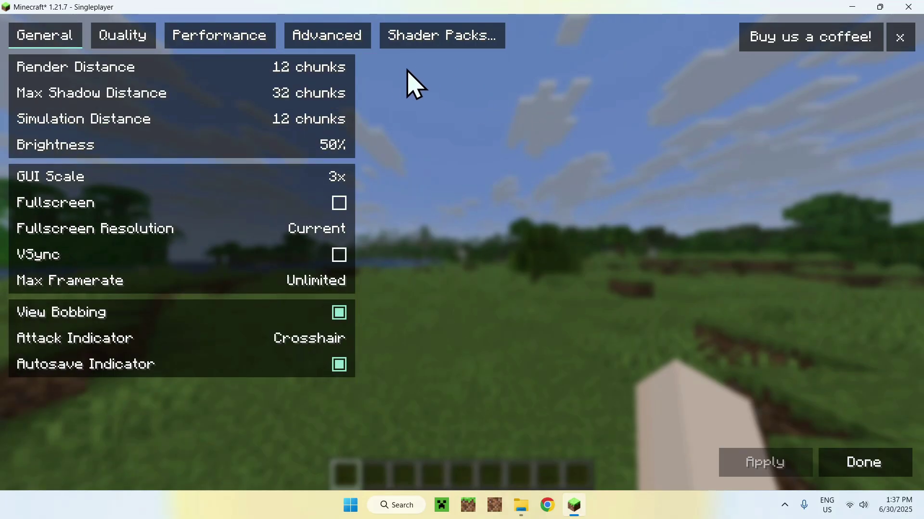
Apply the BSL_v10.0.zip shader pack with shaders enabled and open its shader pack settings
click(442, 39)
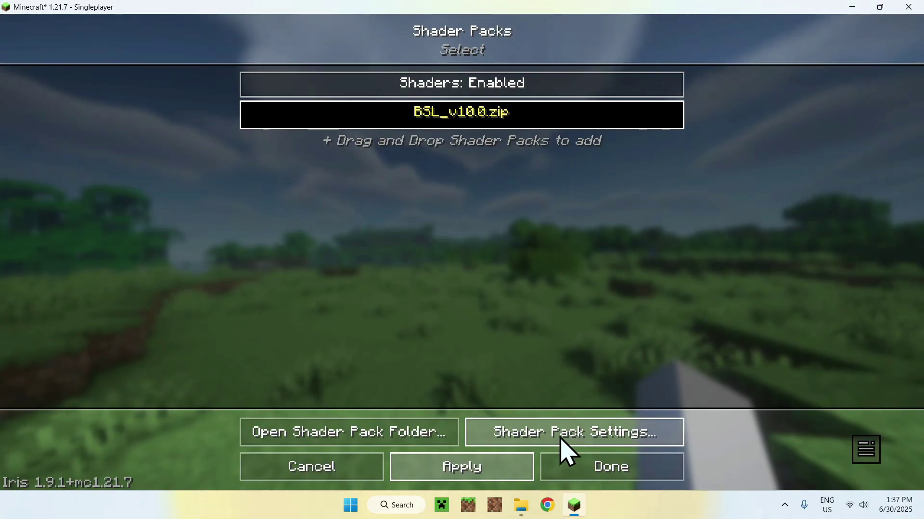
click(574, 439)
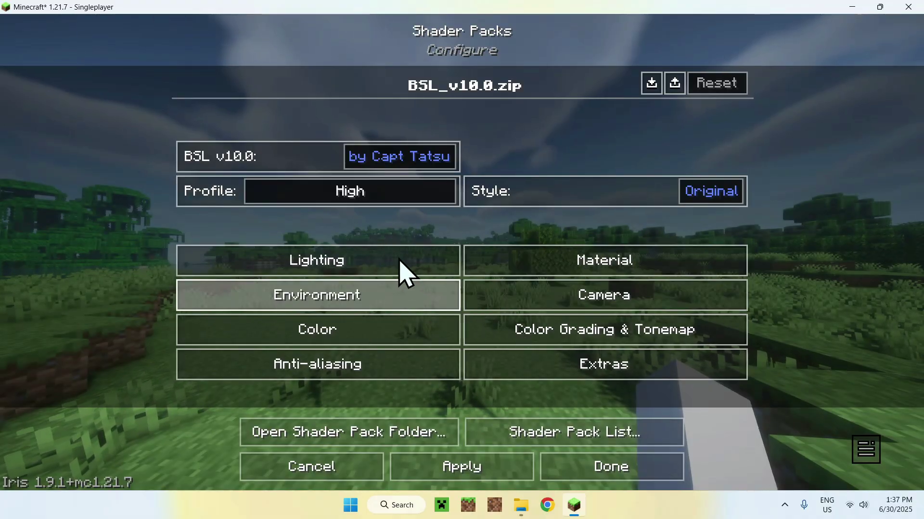
Set the atmosphere's sky color to red 255, green 0, blue 0 with intensity 3.50 and apply it
click(329, 336)
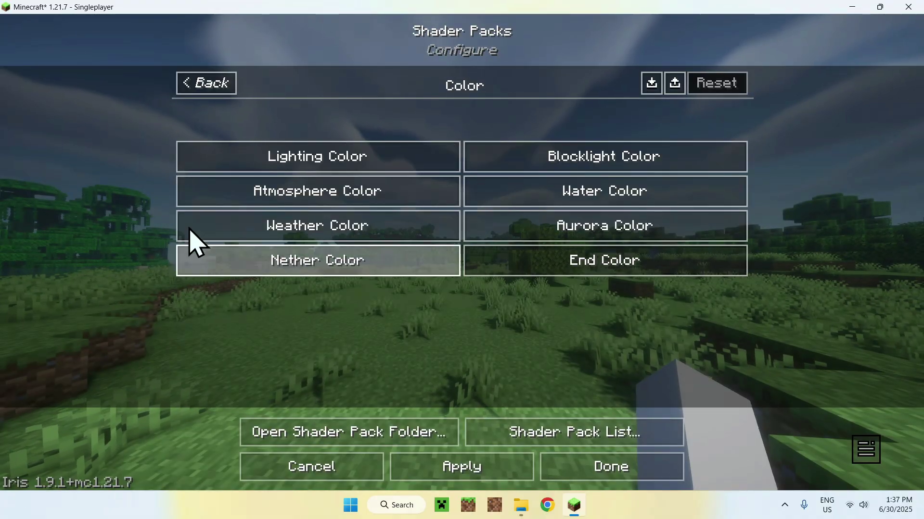
click(351, 200)
click(377, 165)
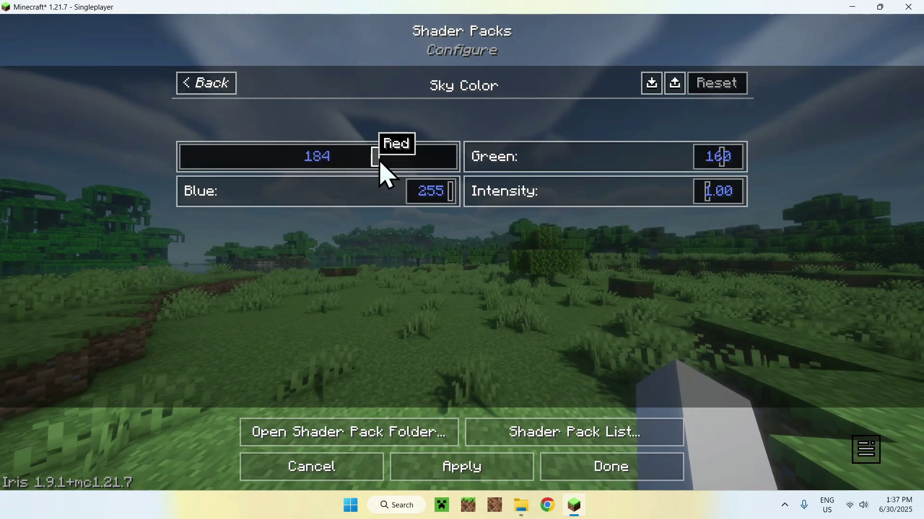
drag(381, 166, 455, 161)
drag(245, 192, 182, 212)
drag(529, 157, 449, 176)
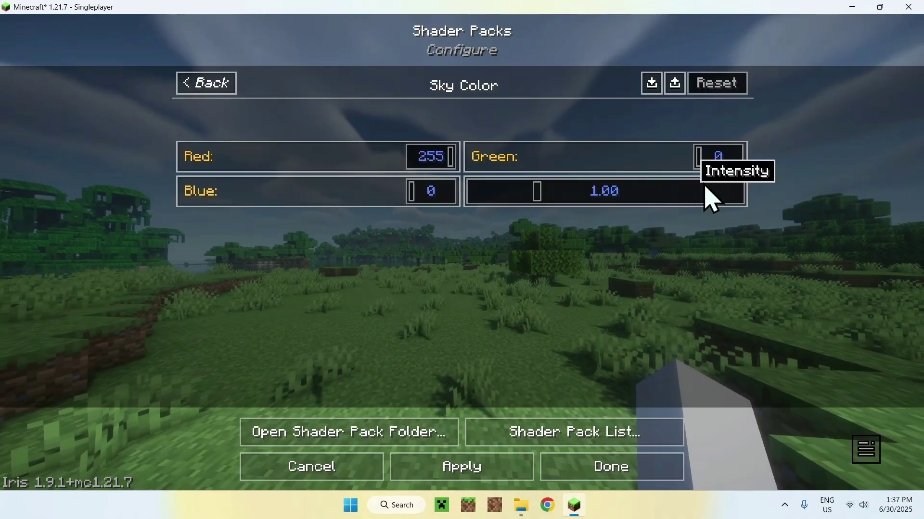
drag(711, 197, 733, 195)
click(499, 469)
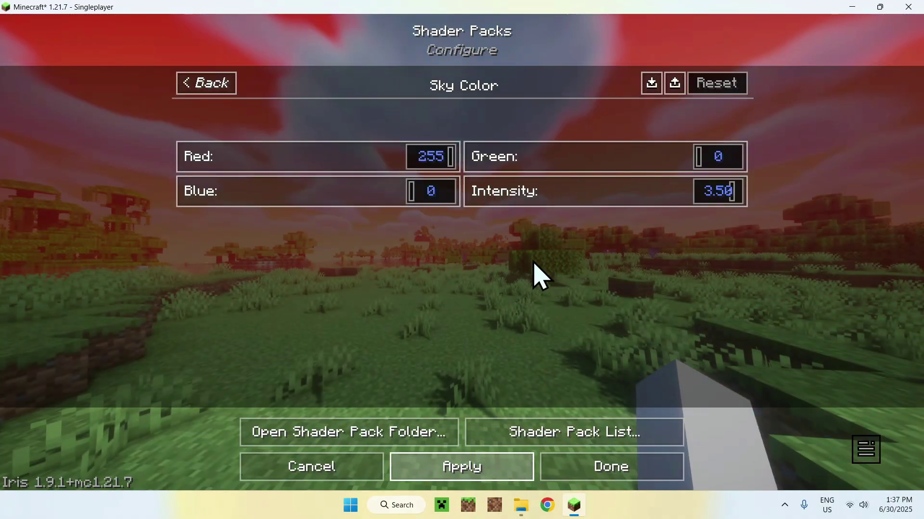
Leave the shader settings, return to the world and walk forward to view the recolored sky
key(Escape)
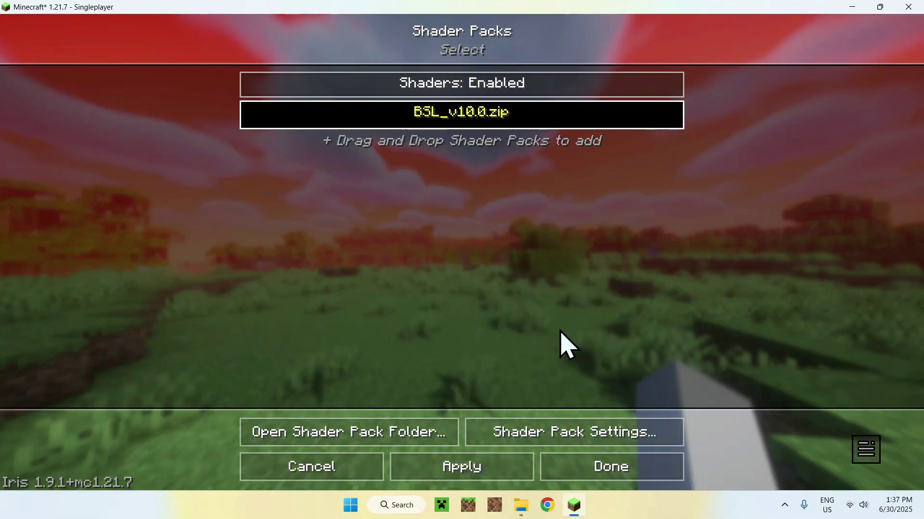
key(Escape)
key(Escape)
key(Escape)
key(Escape)
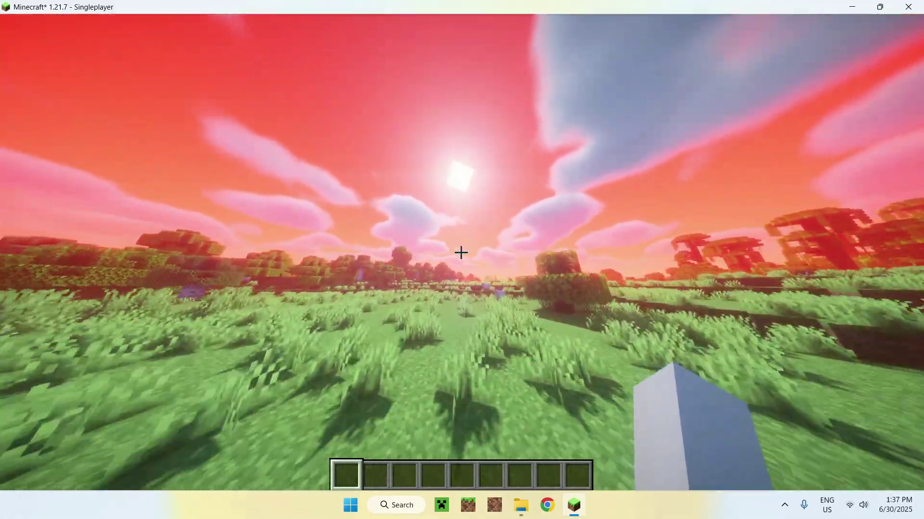
key(w)
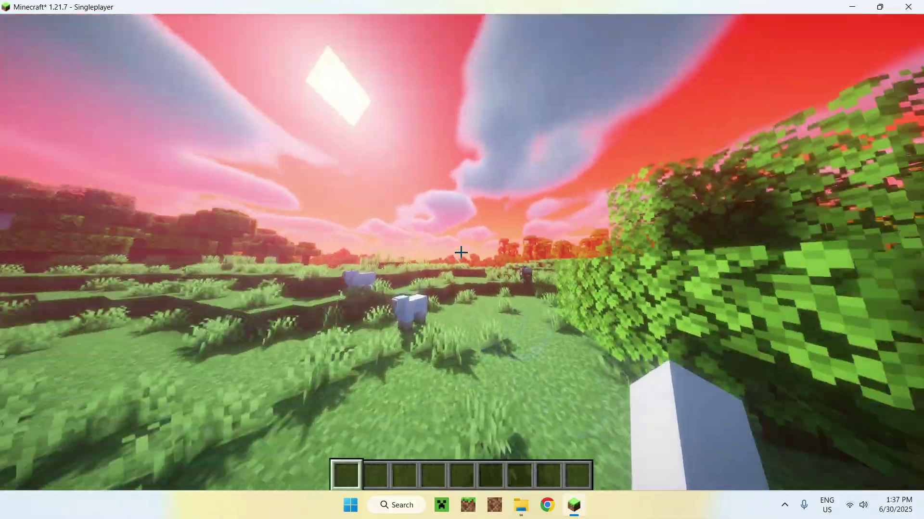